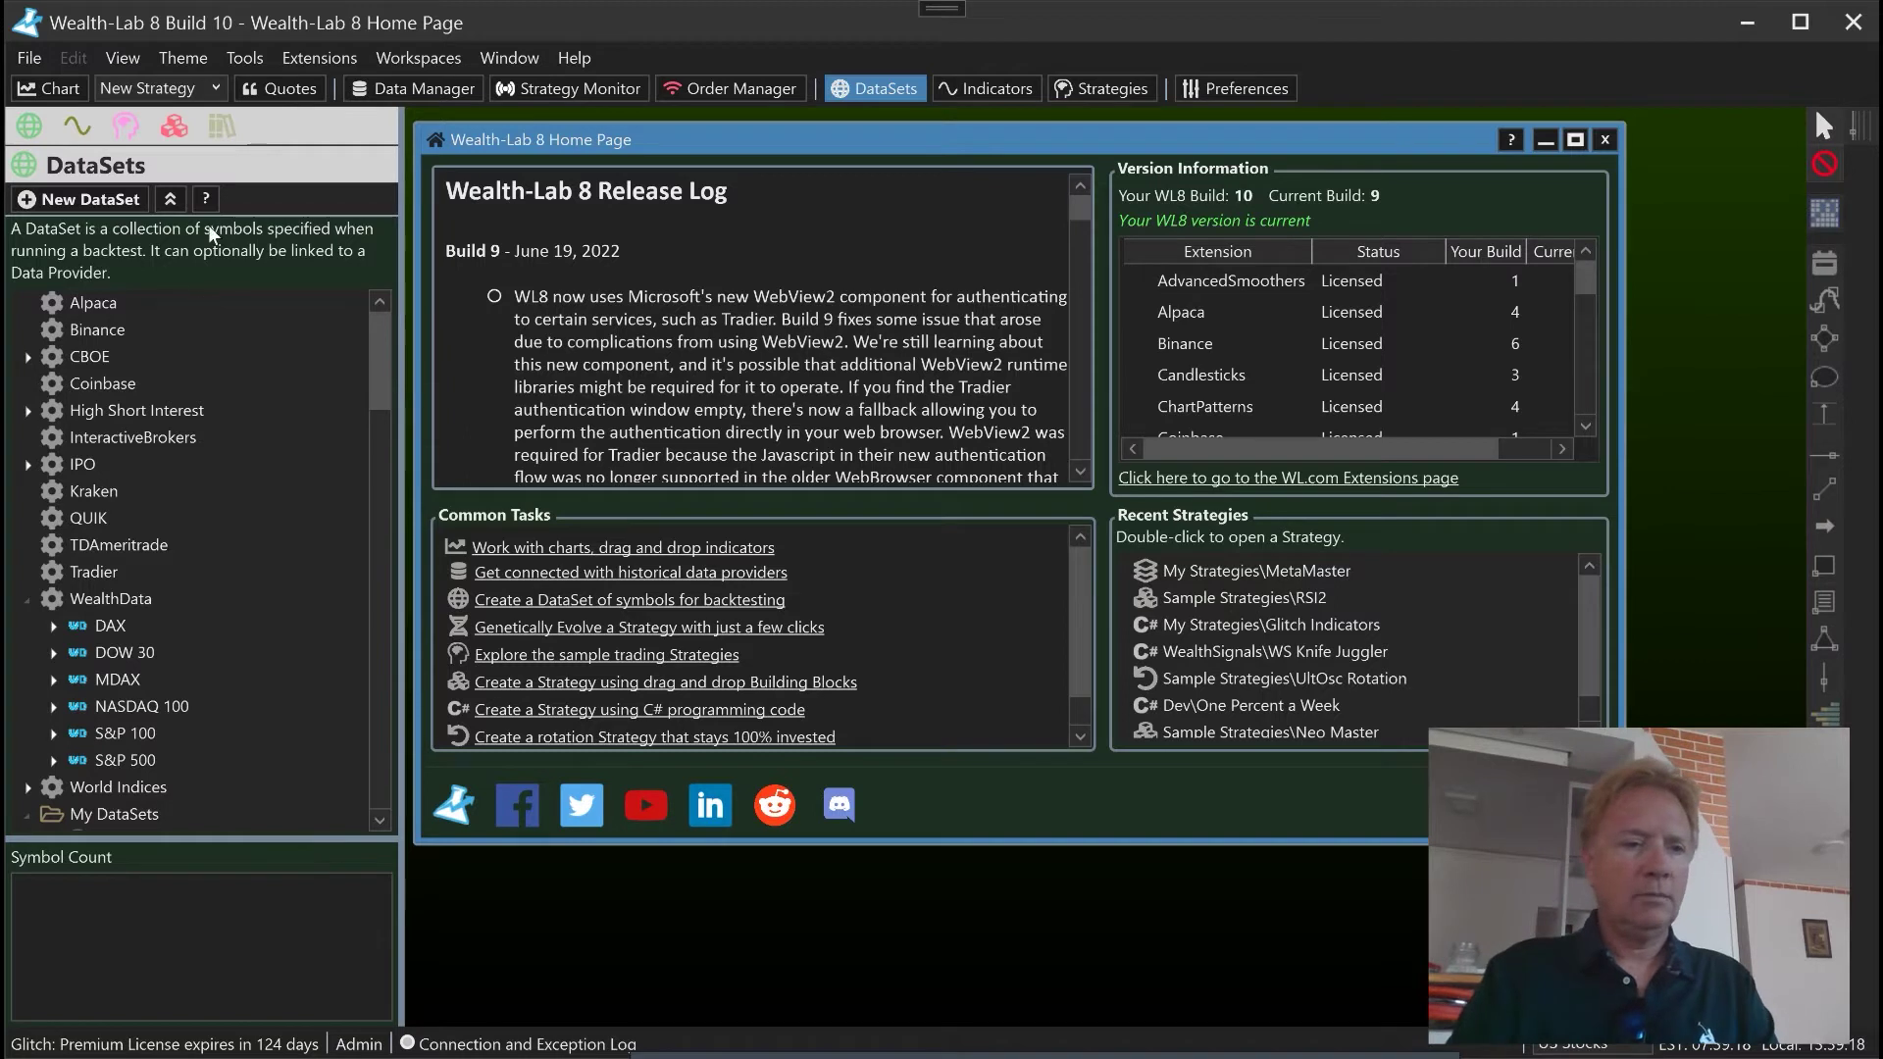
Look up the ExecuteSessionOpen method of UserStrategyBase in the C# coding reference and highlight its sessionOpenPrice parameter
left_click(223, 131)
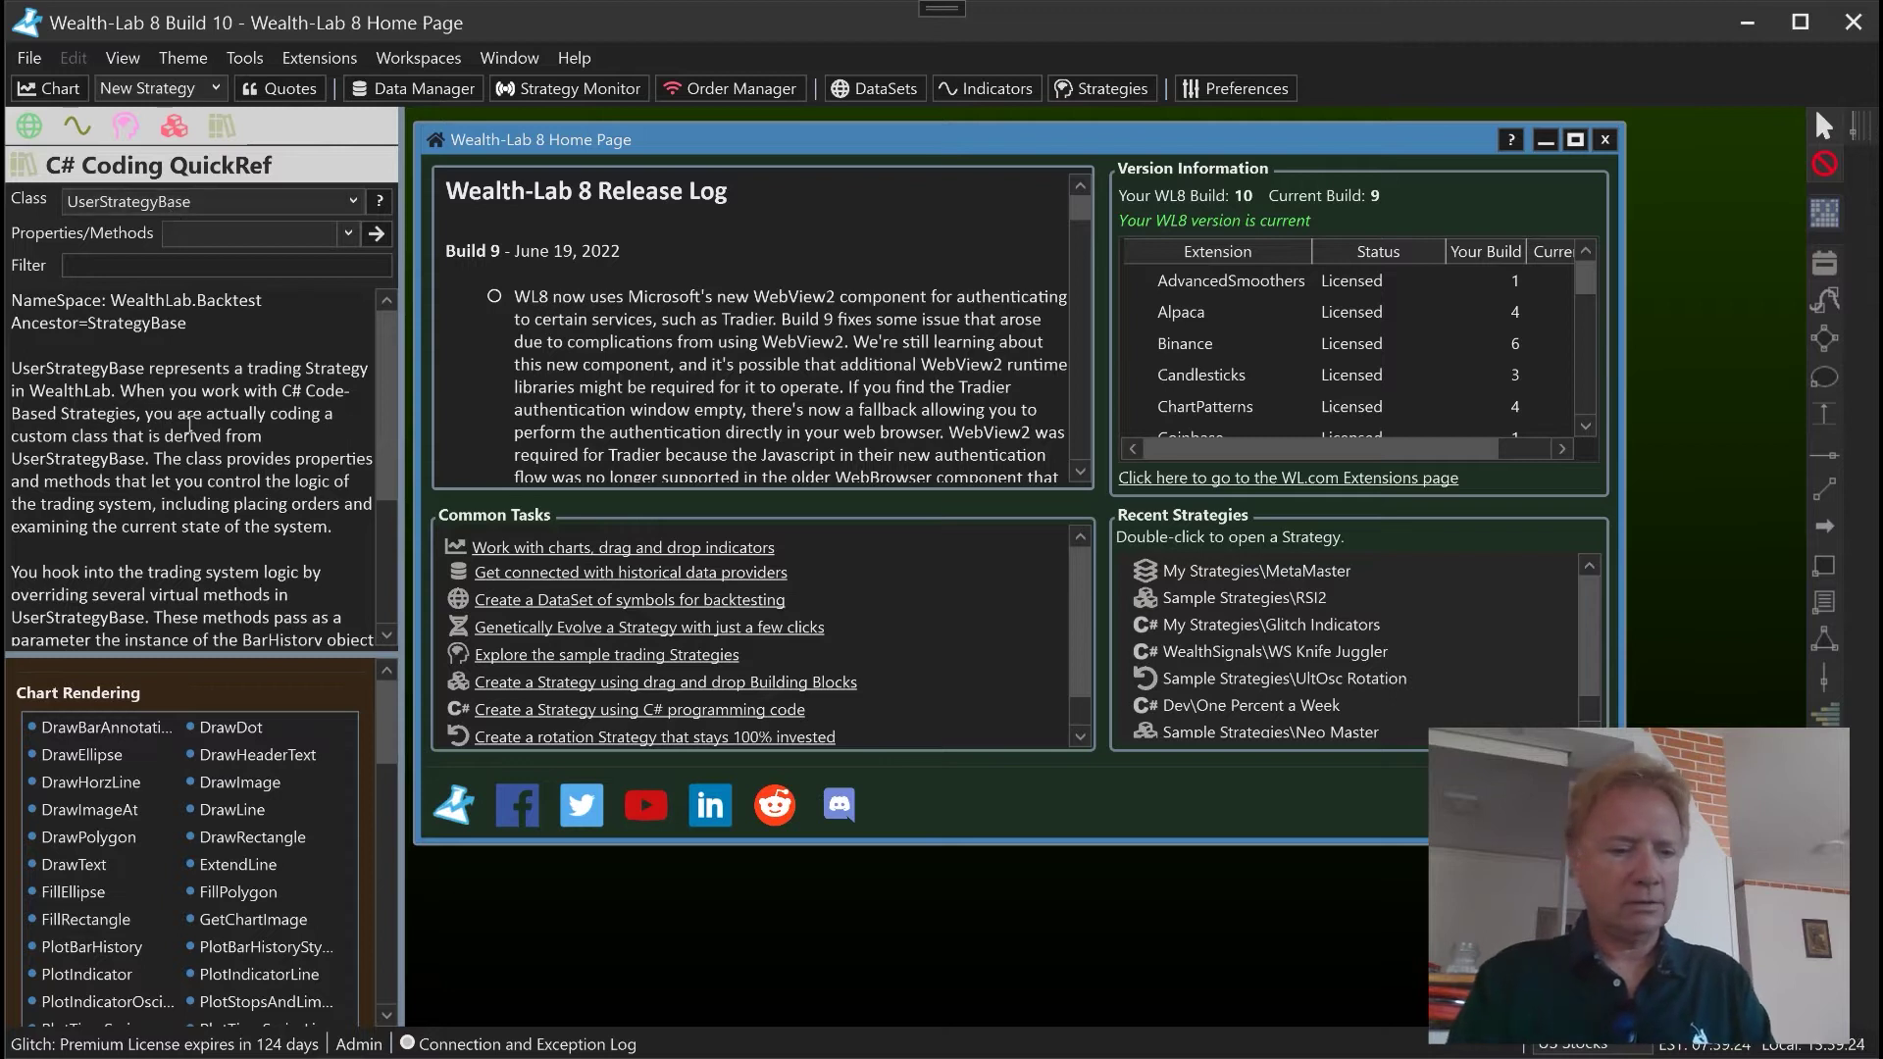
left_click(388, 790)
left_click_drag(389, 858, 388, 932)
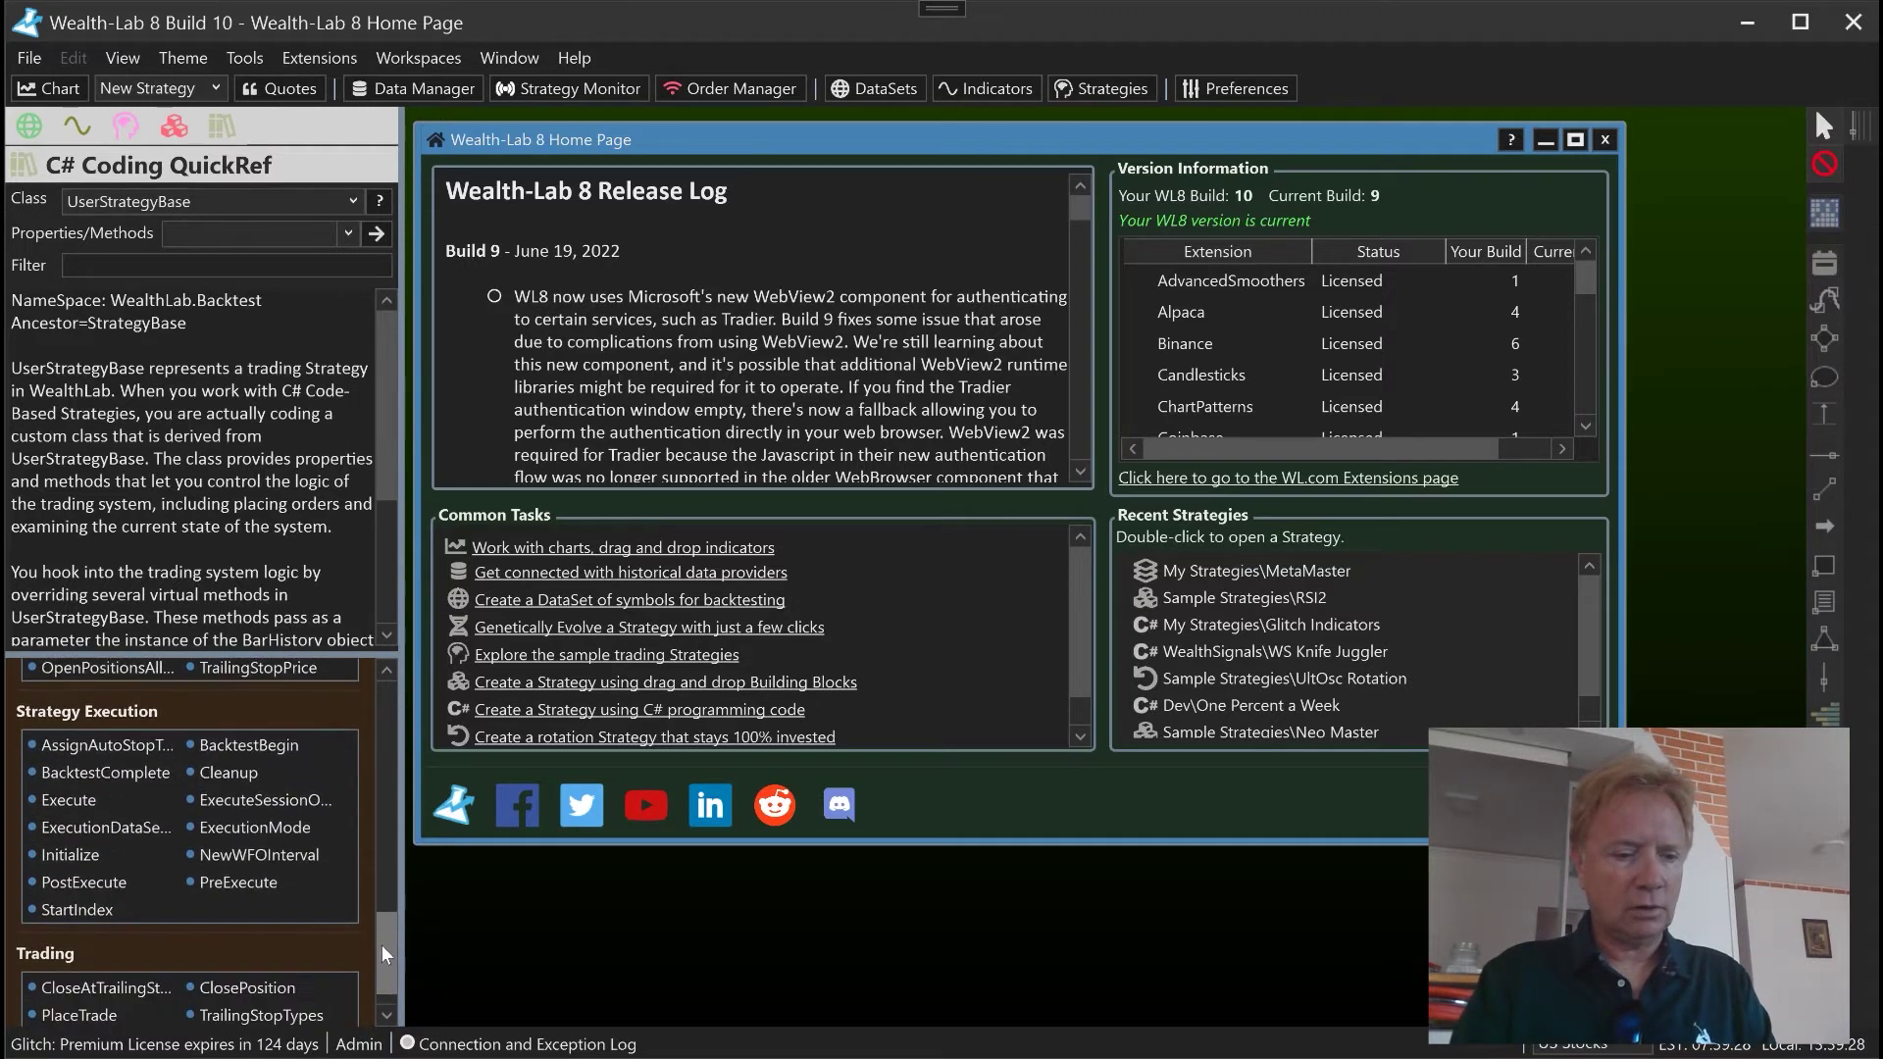
left_click(285, 802)
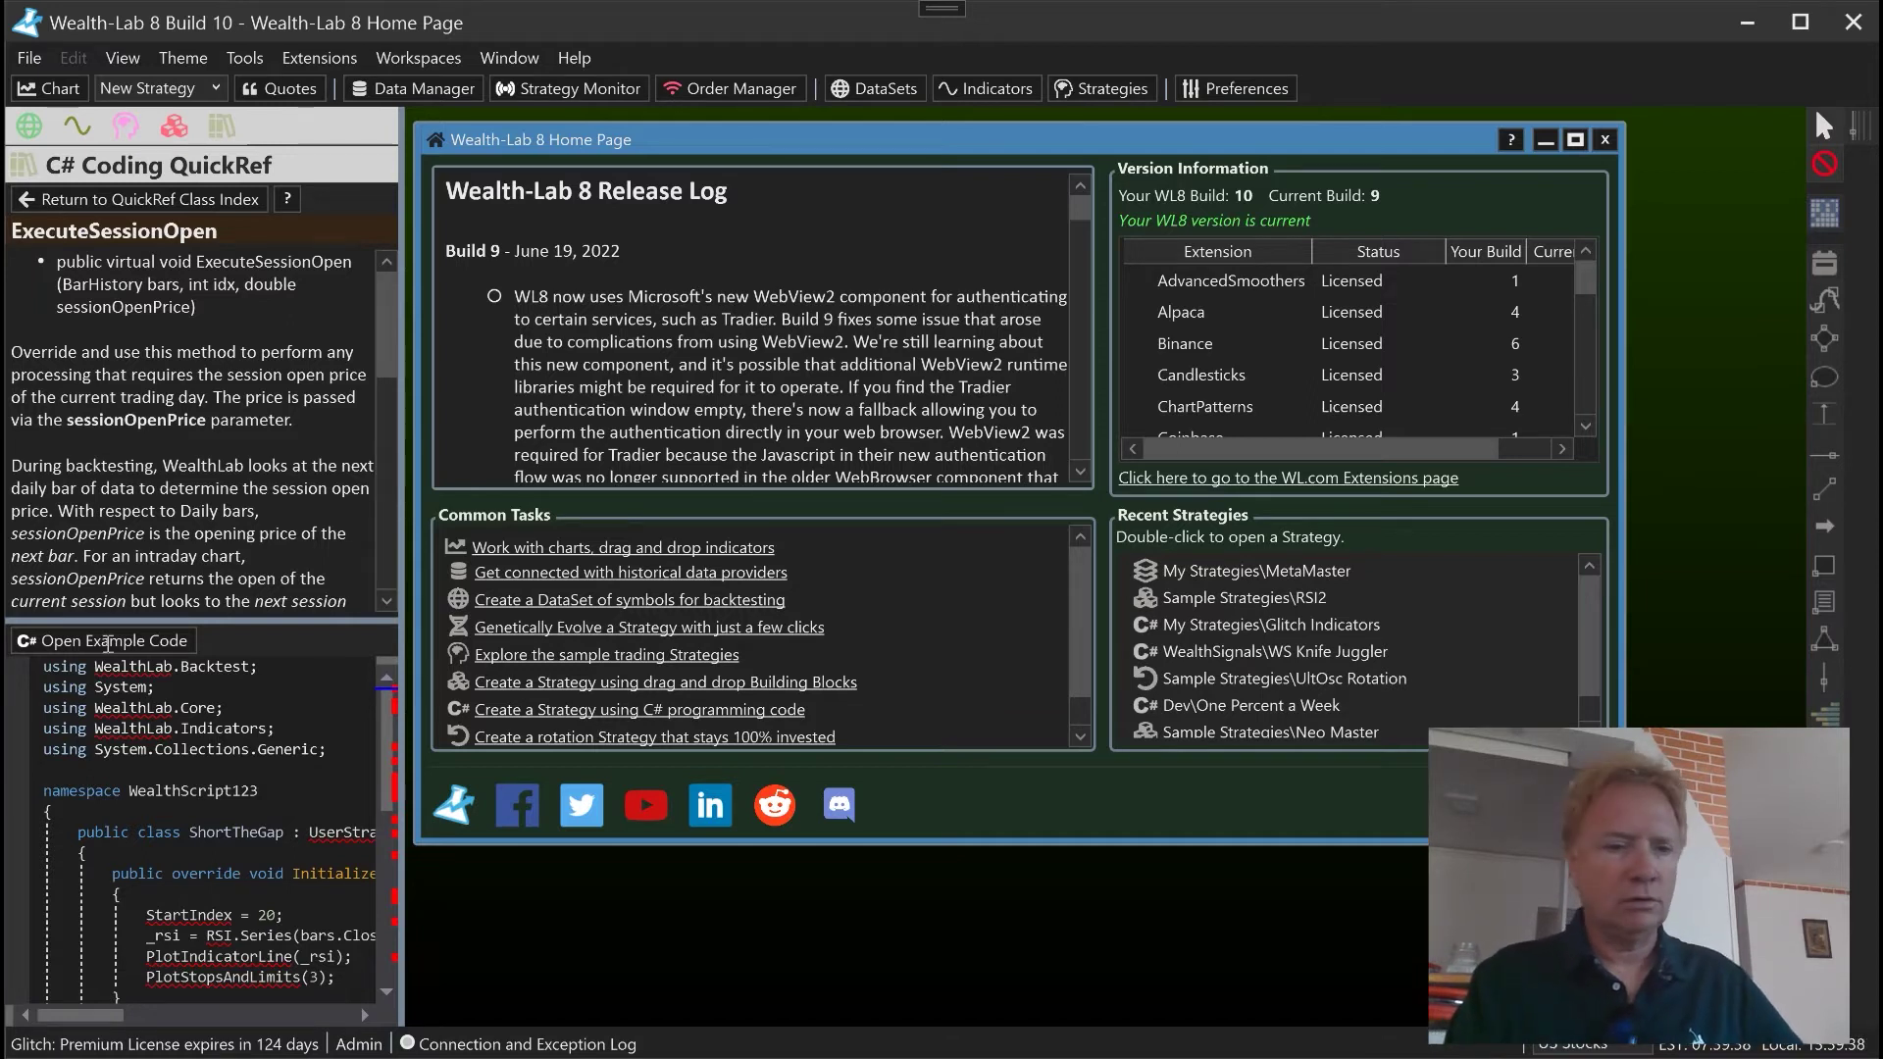
double_click(106, 304)
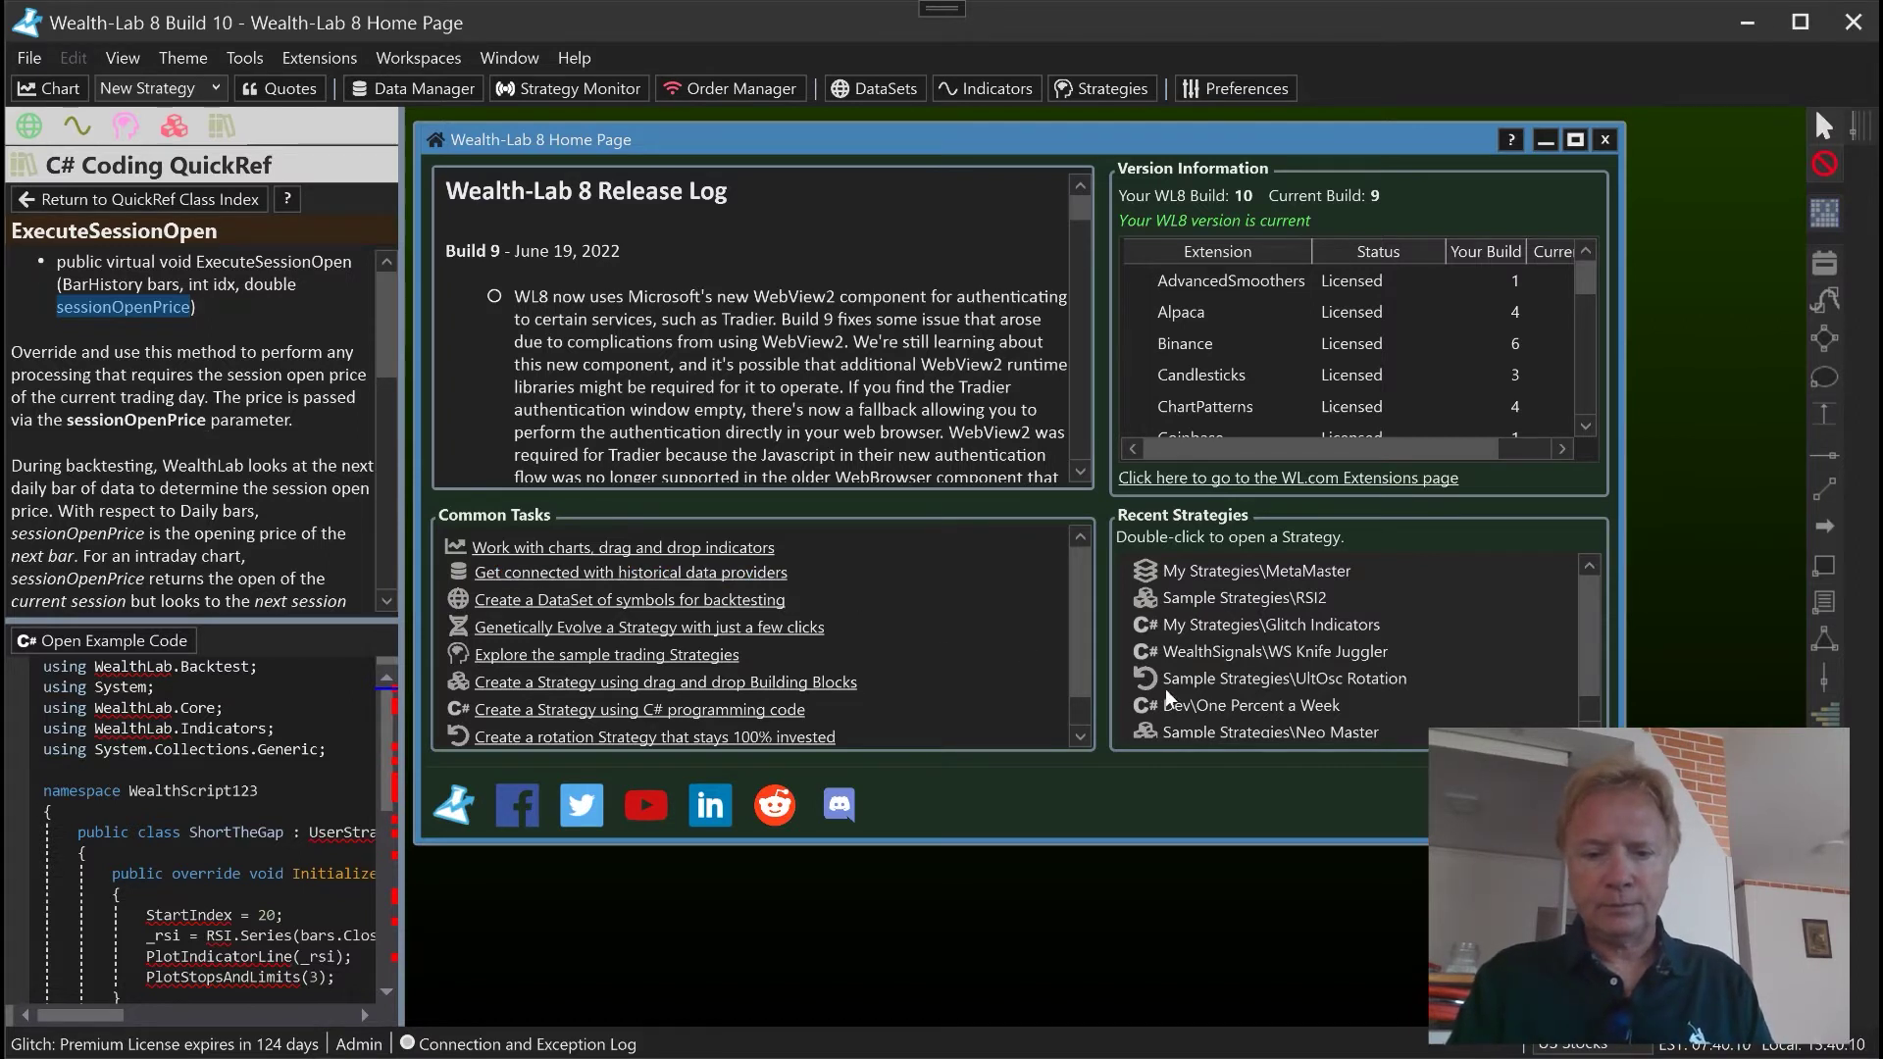
Open the recent One Percent a Week strategy, find its ExecuteSessionOpen override, and search the code for openPrice
double_click(1216, 706)
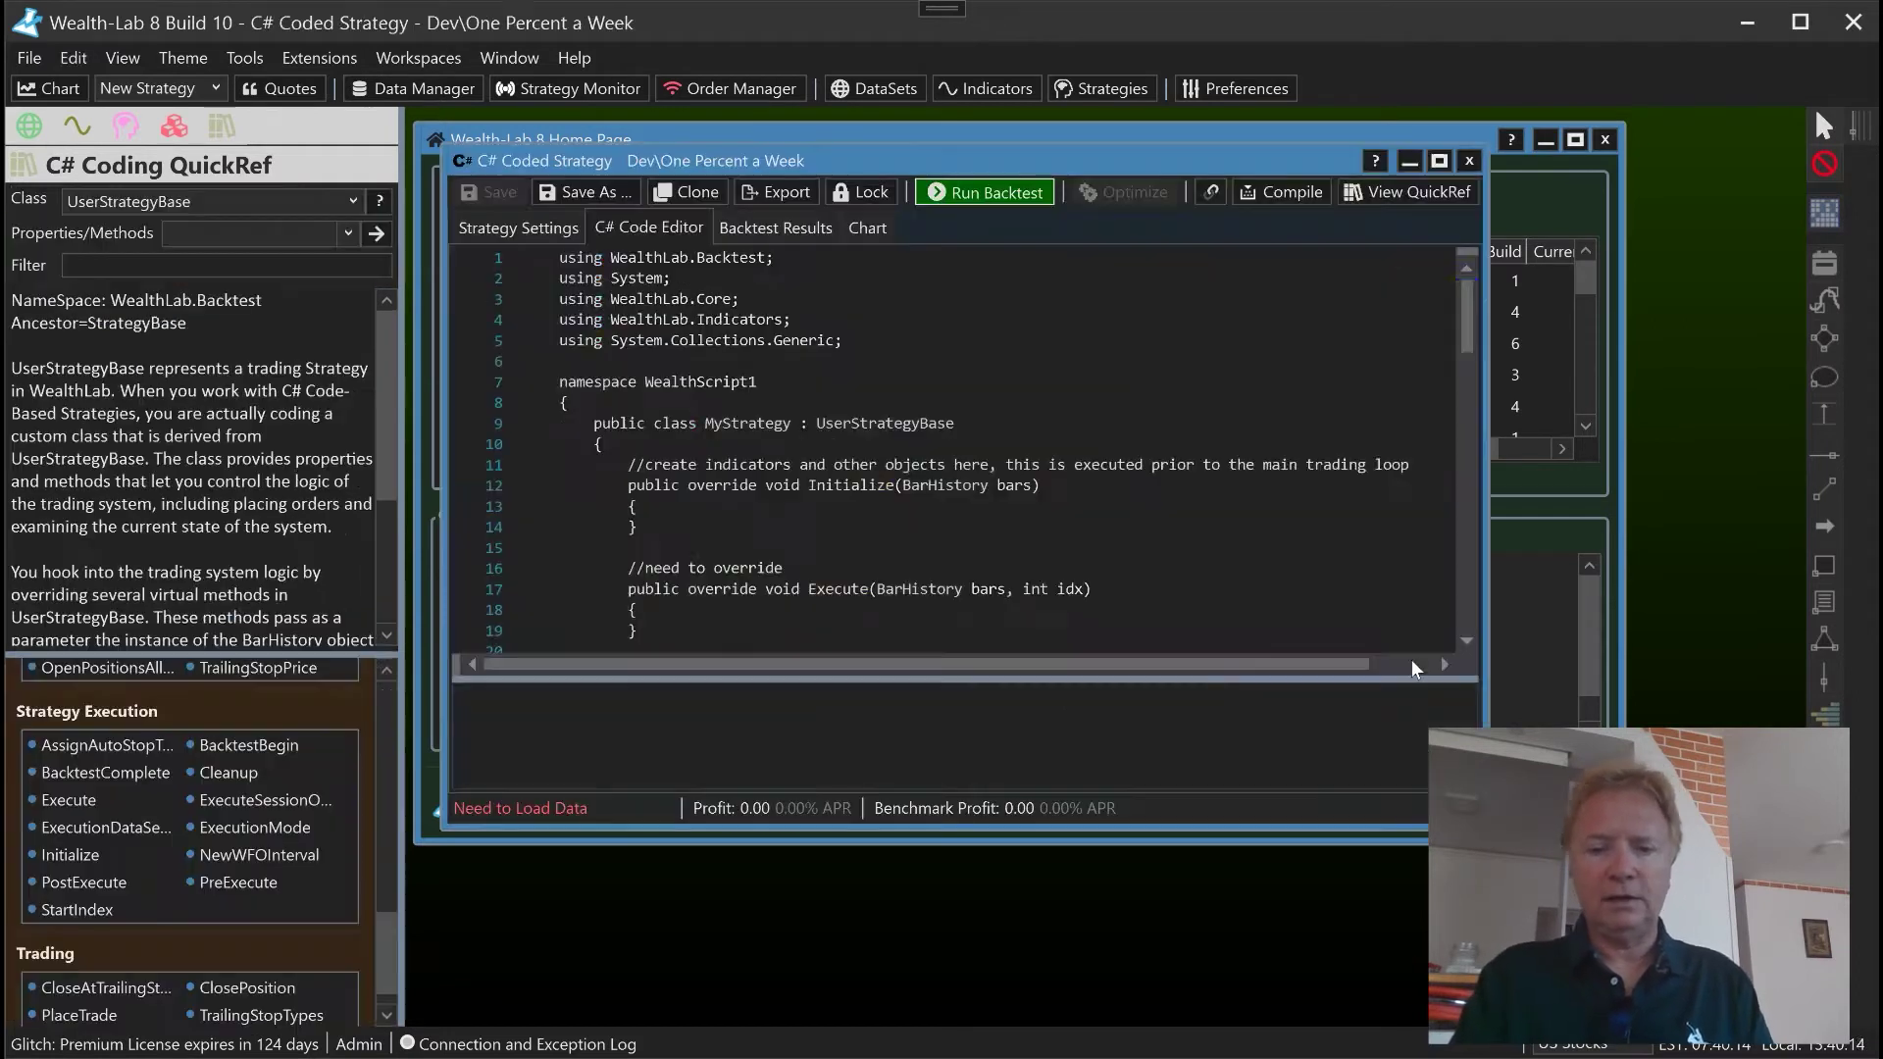
left_click_drag(1466, 326, 1471, 362)
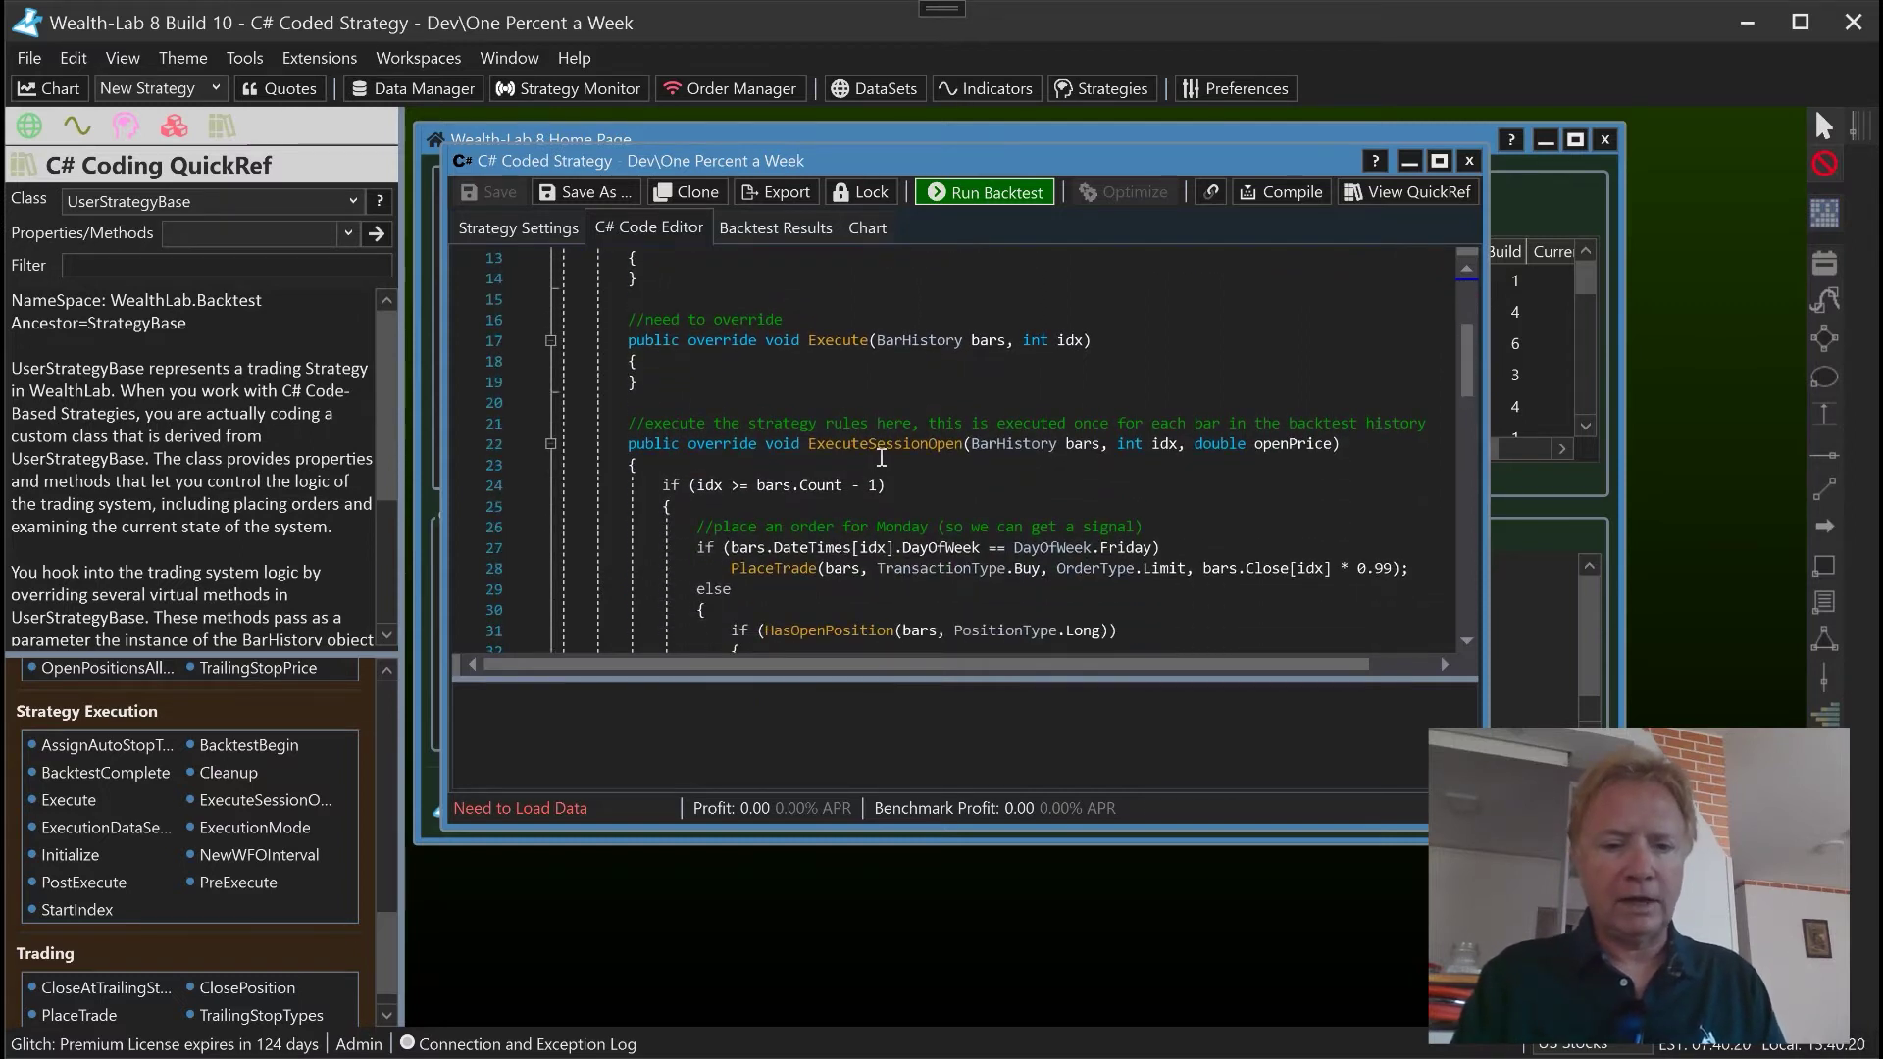
double_click(861, 446)
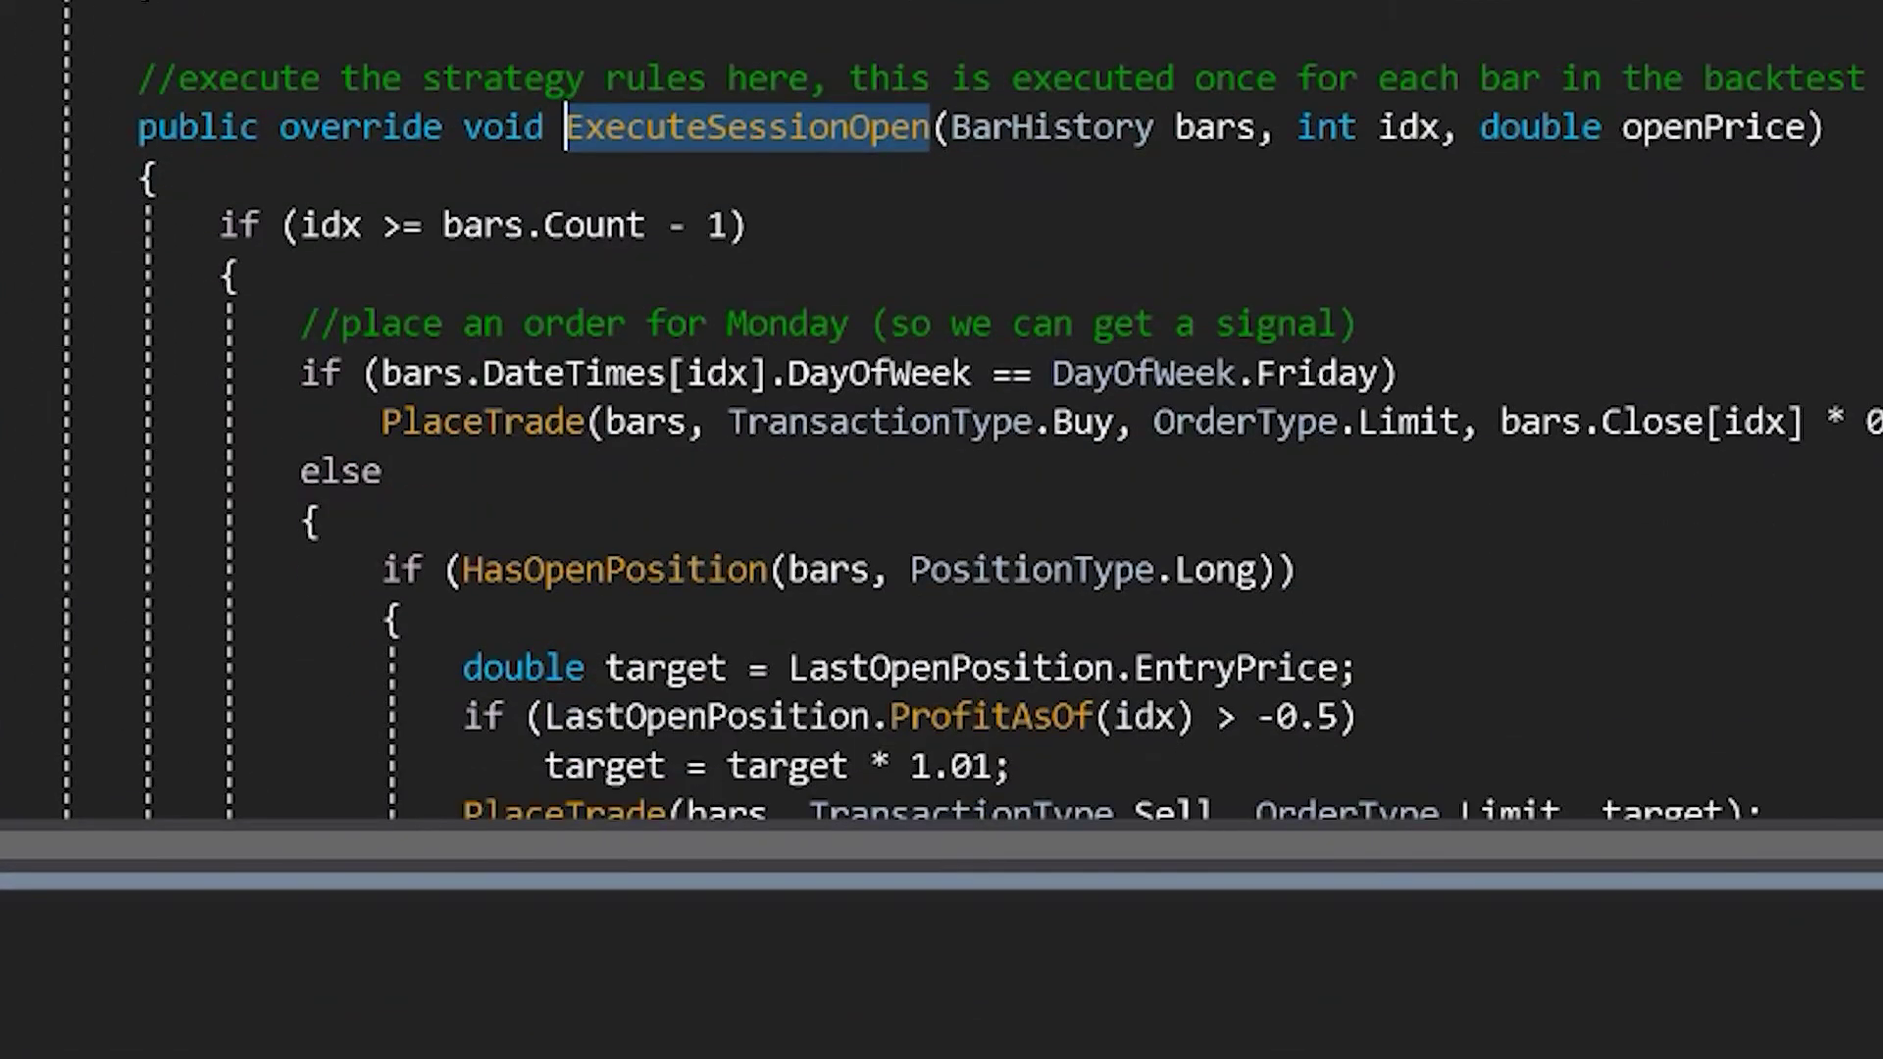
double_click(1746, 137)
key("ctrl+f")
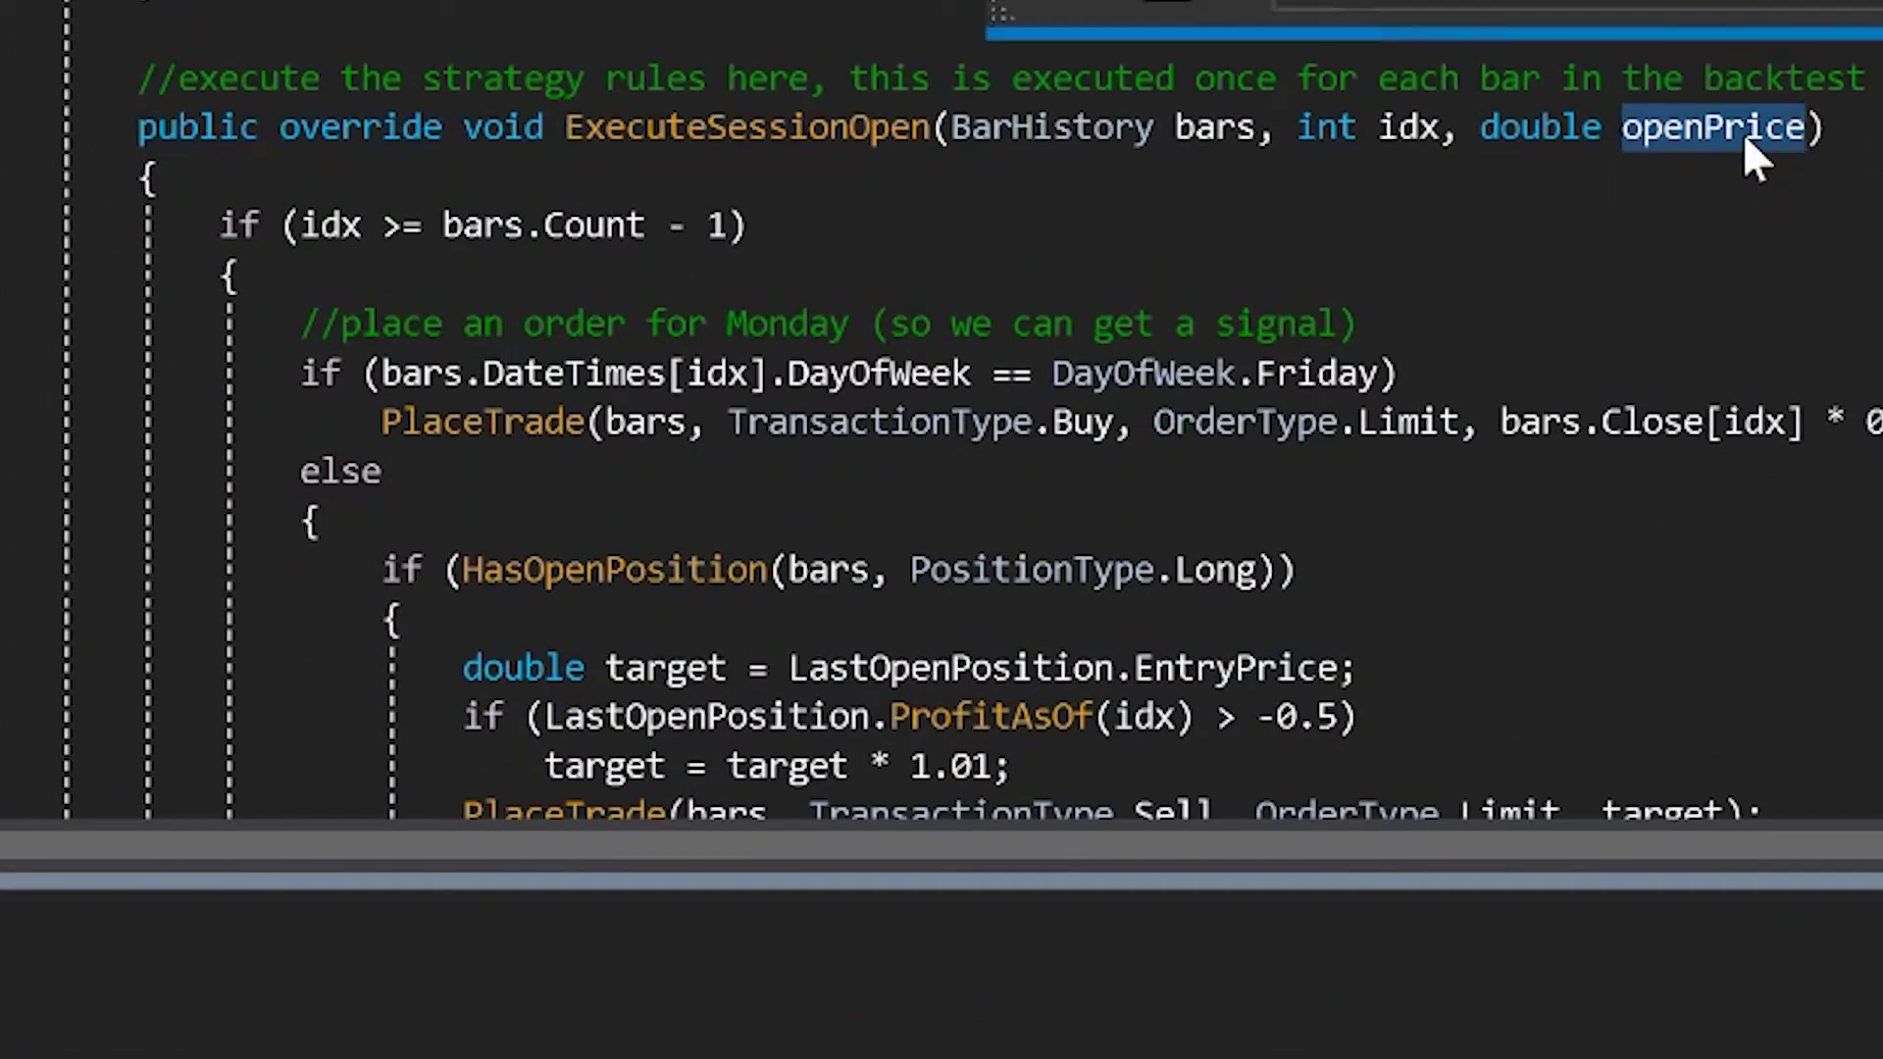
Examine the last-bar signal code and where the strategy assigns openPrice to mondayOpen, and close the strategy
left_click_drag(2, 225, 1358, 323)
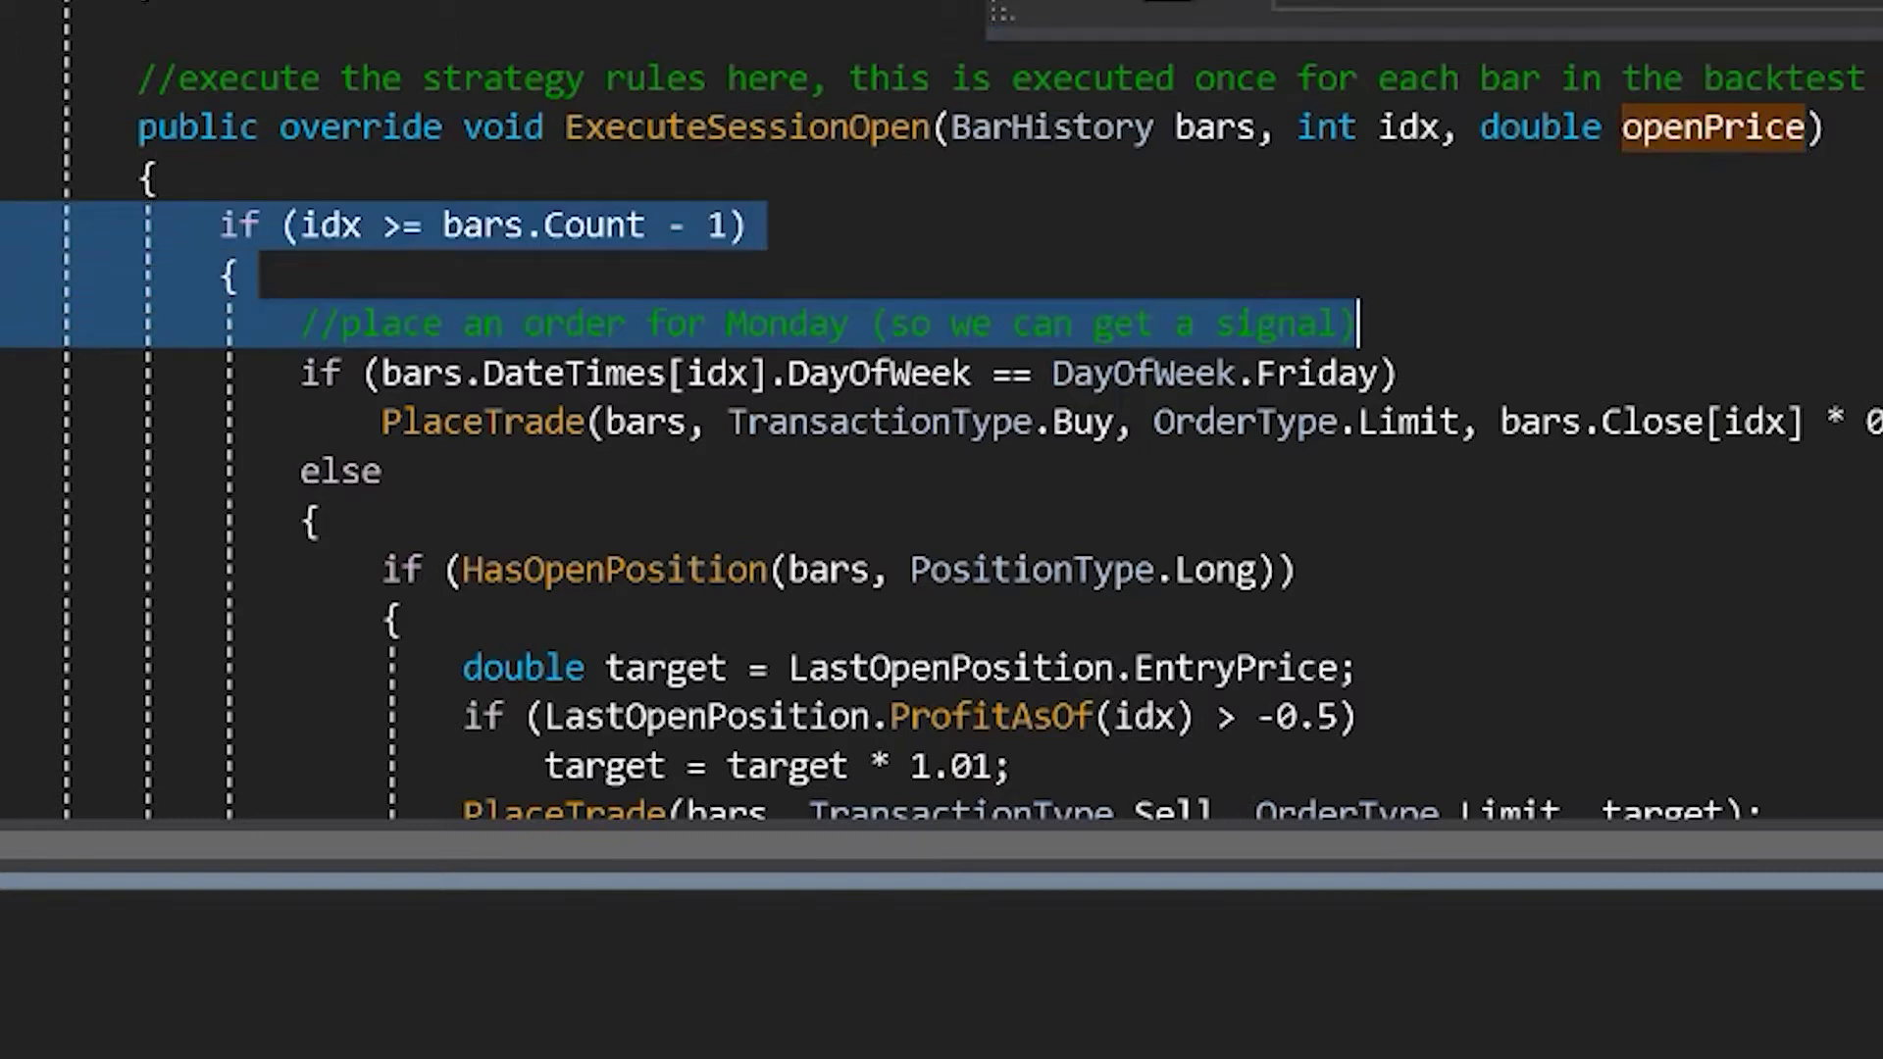
scroll(941, 412, "down", 6)
scroll(941, 412, "down", 2)
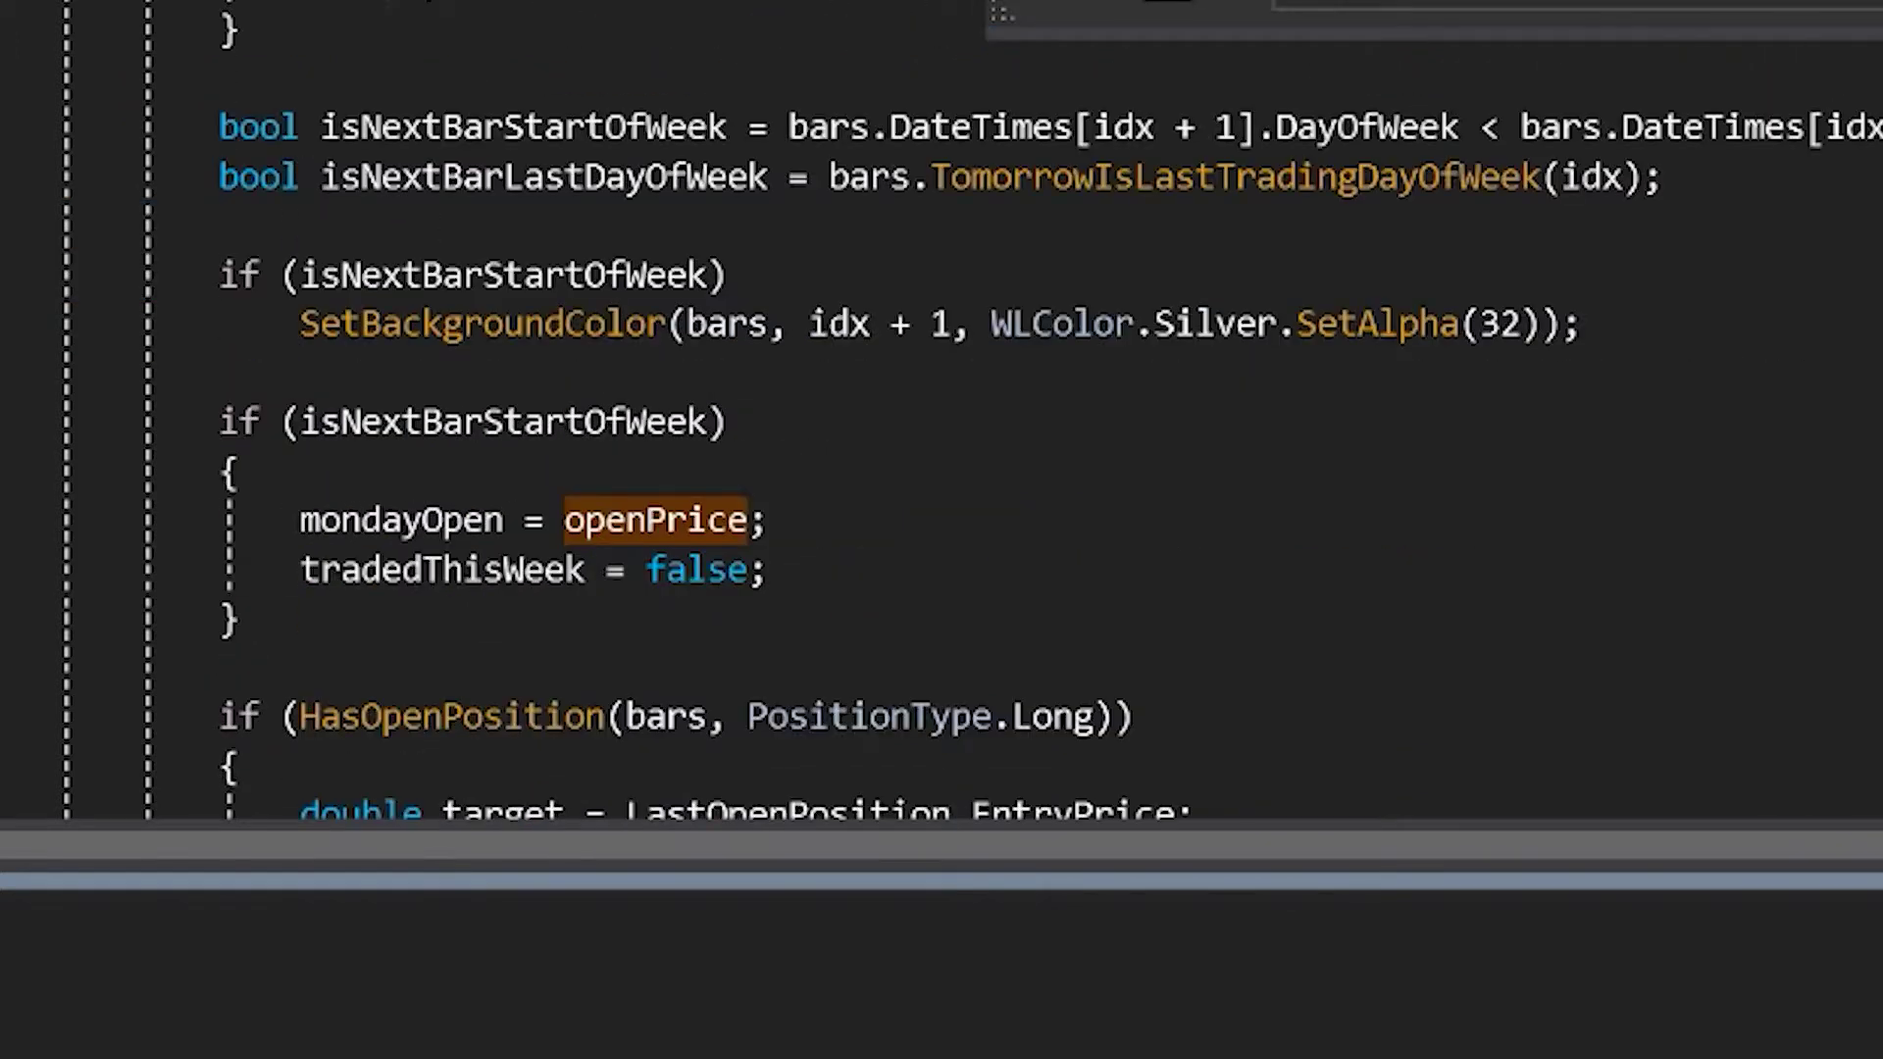
mouse_move(647, 432)
mouse_move(361, 517)
mouse_move(348, 554)
left_click_drag(1782, 420, 1785, 257)
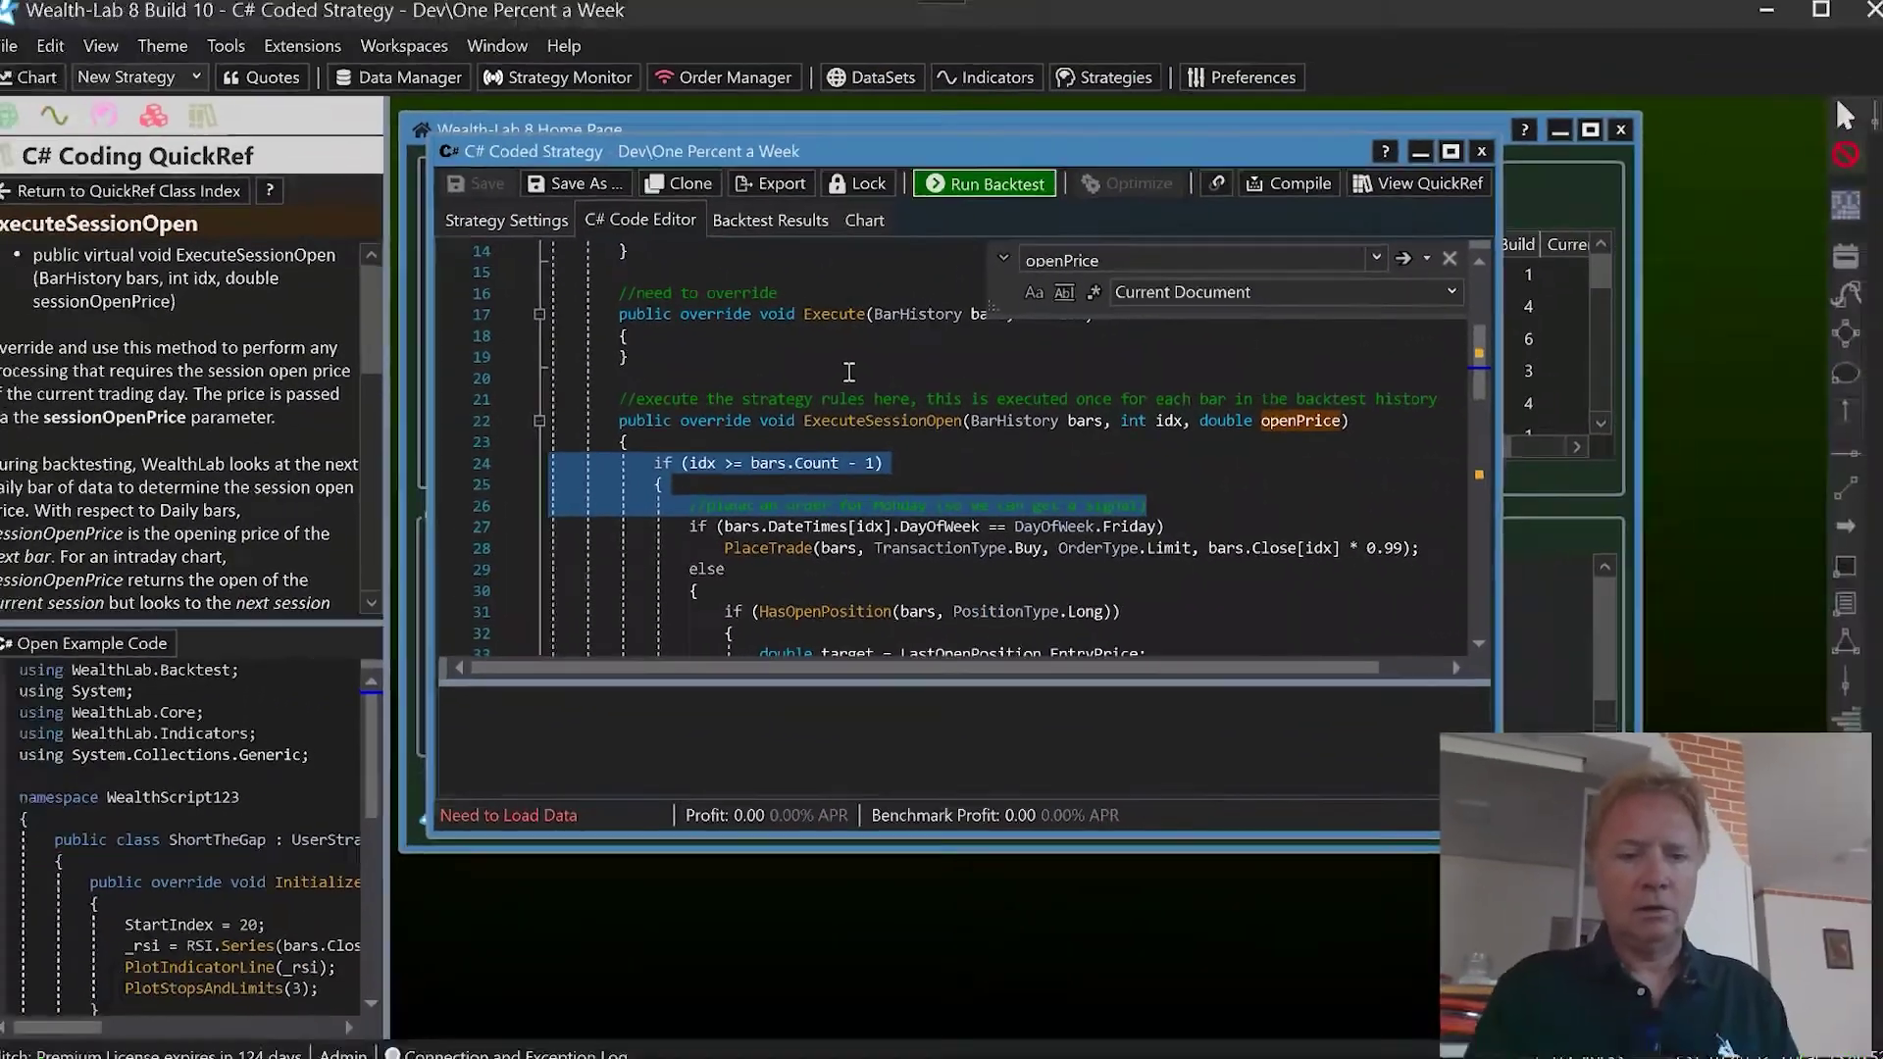
mouse_move(826, 365)
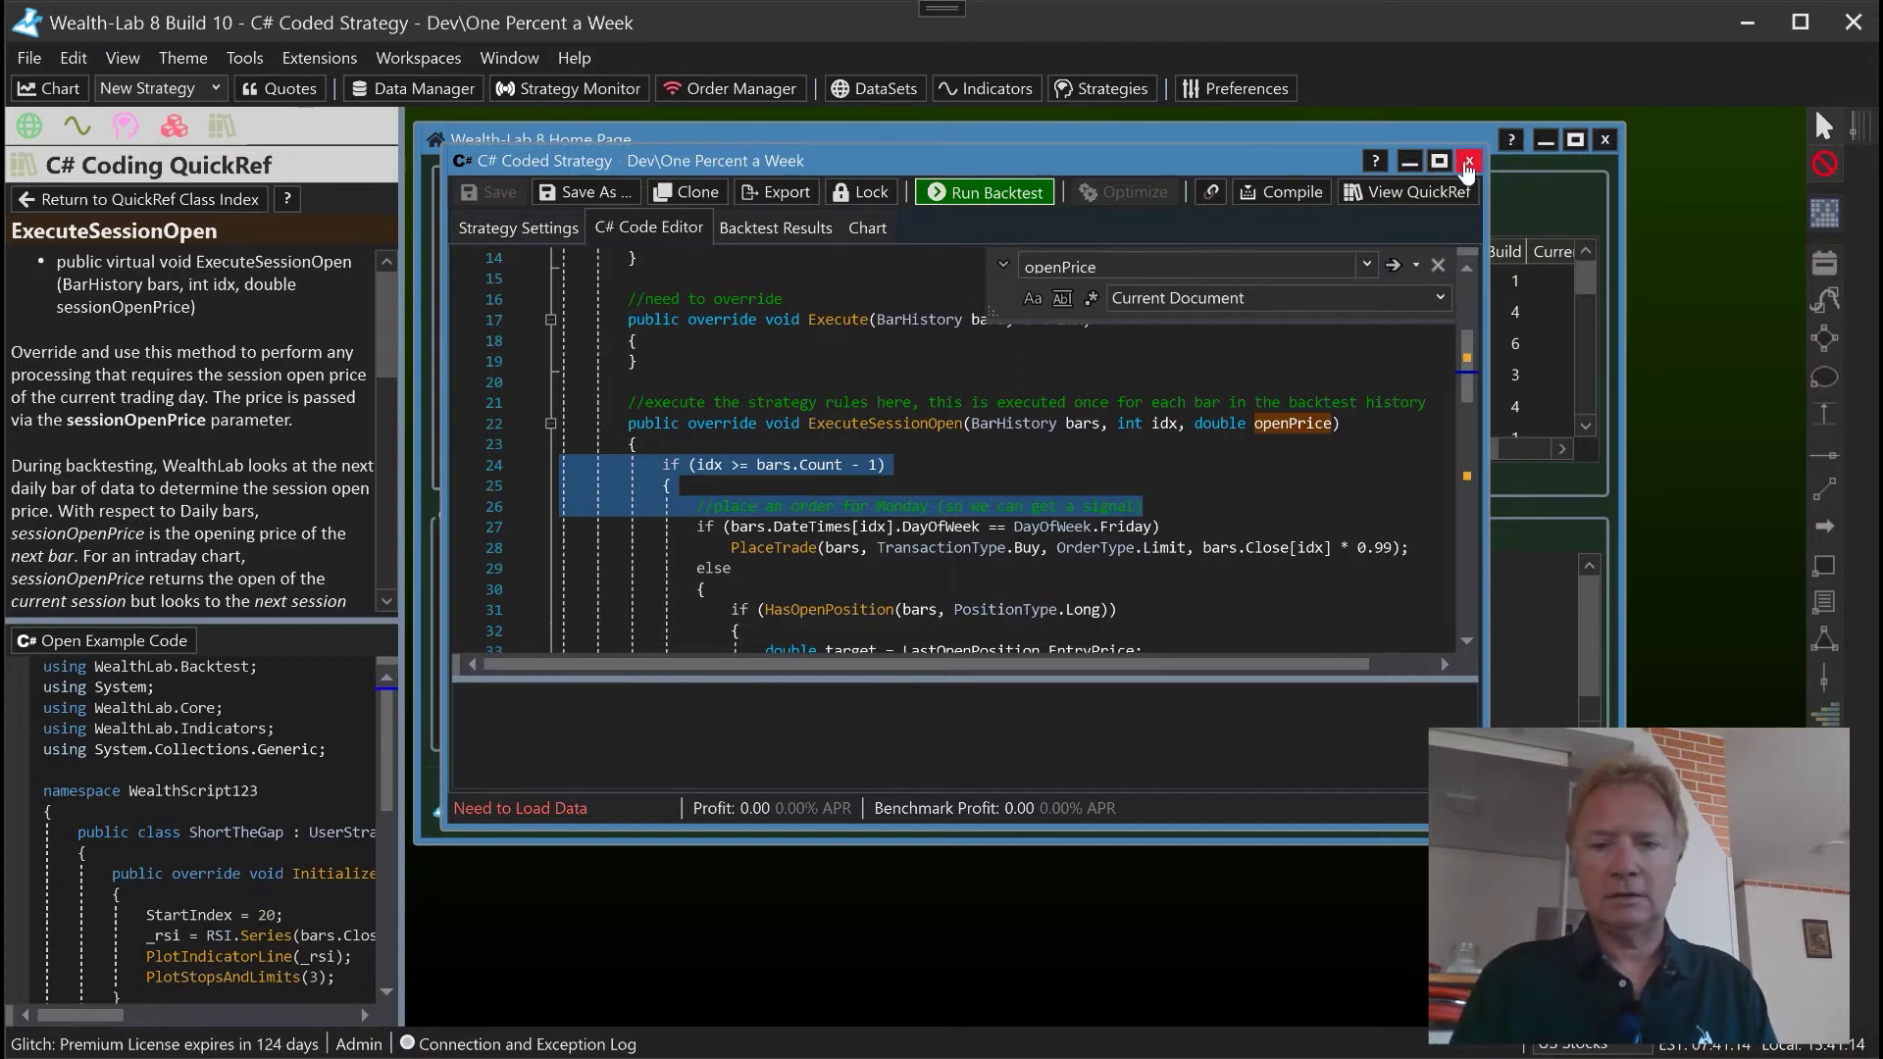
left_click(1469, 161)
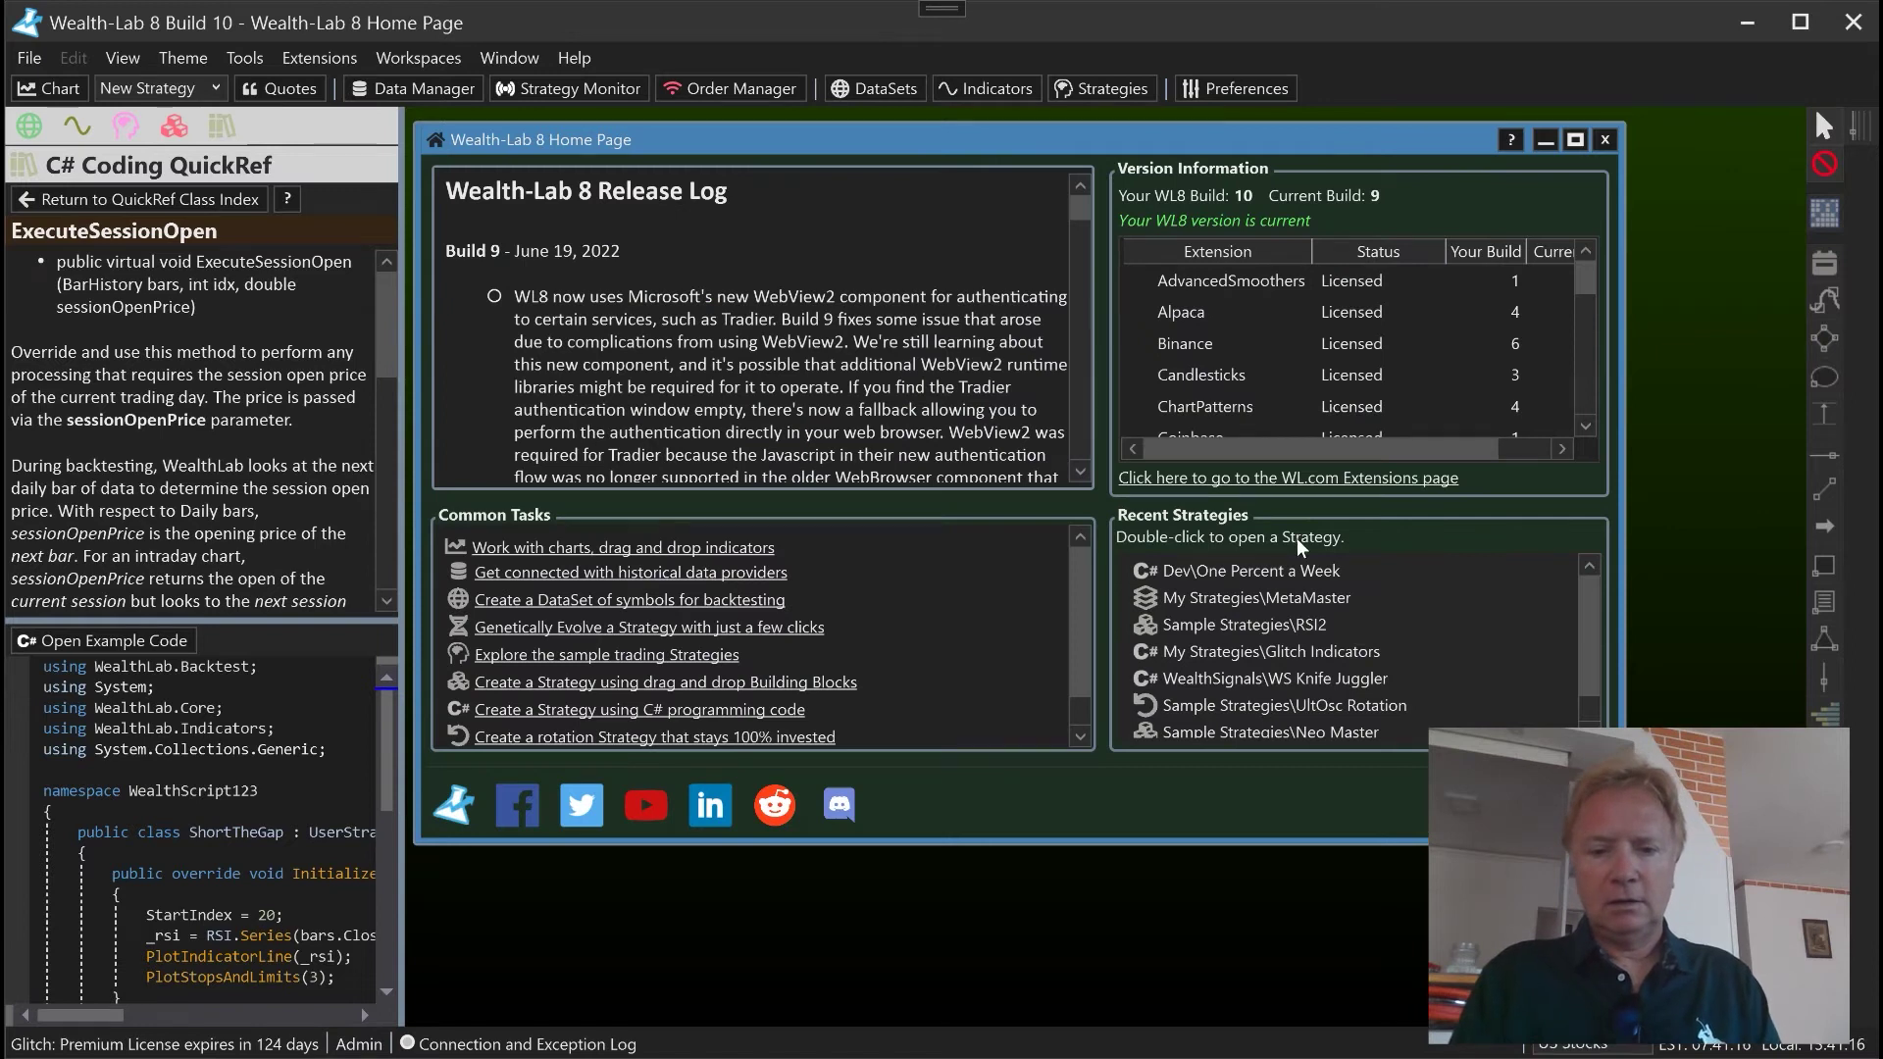
Open the RSI2 sample strategy to view its building blocks and close it again
left_click(1268, 627)
left_click(1268, 626)
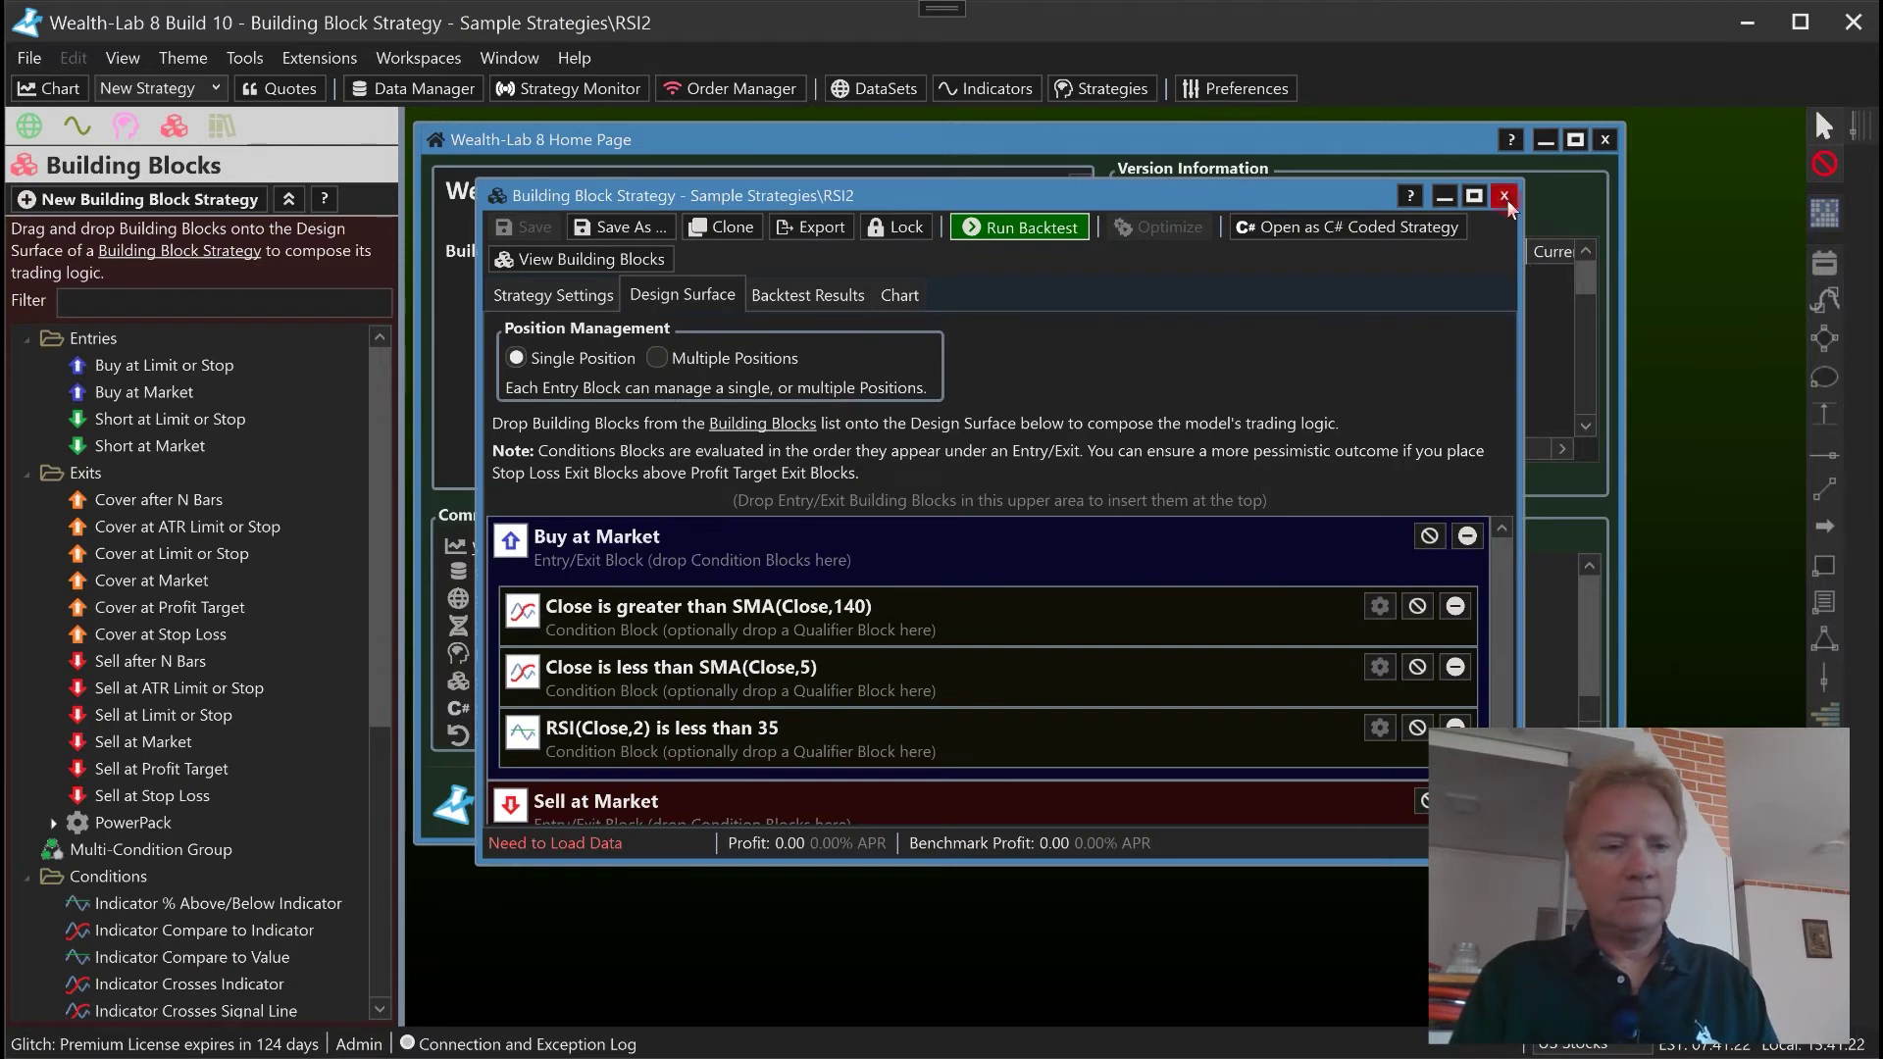
left_click(1504, 196)
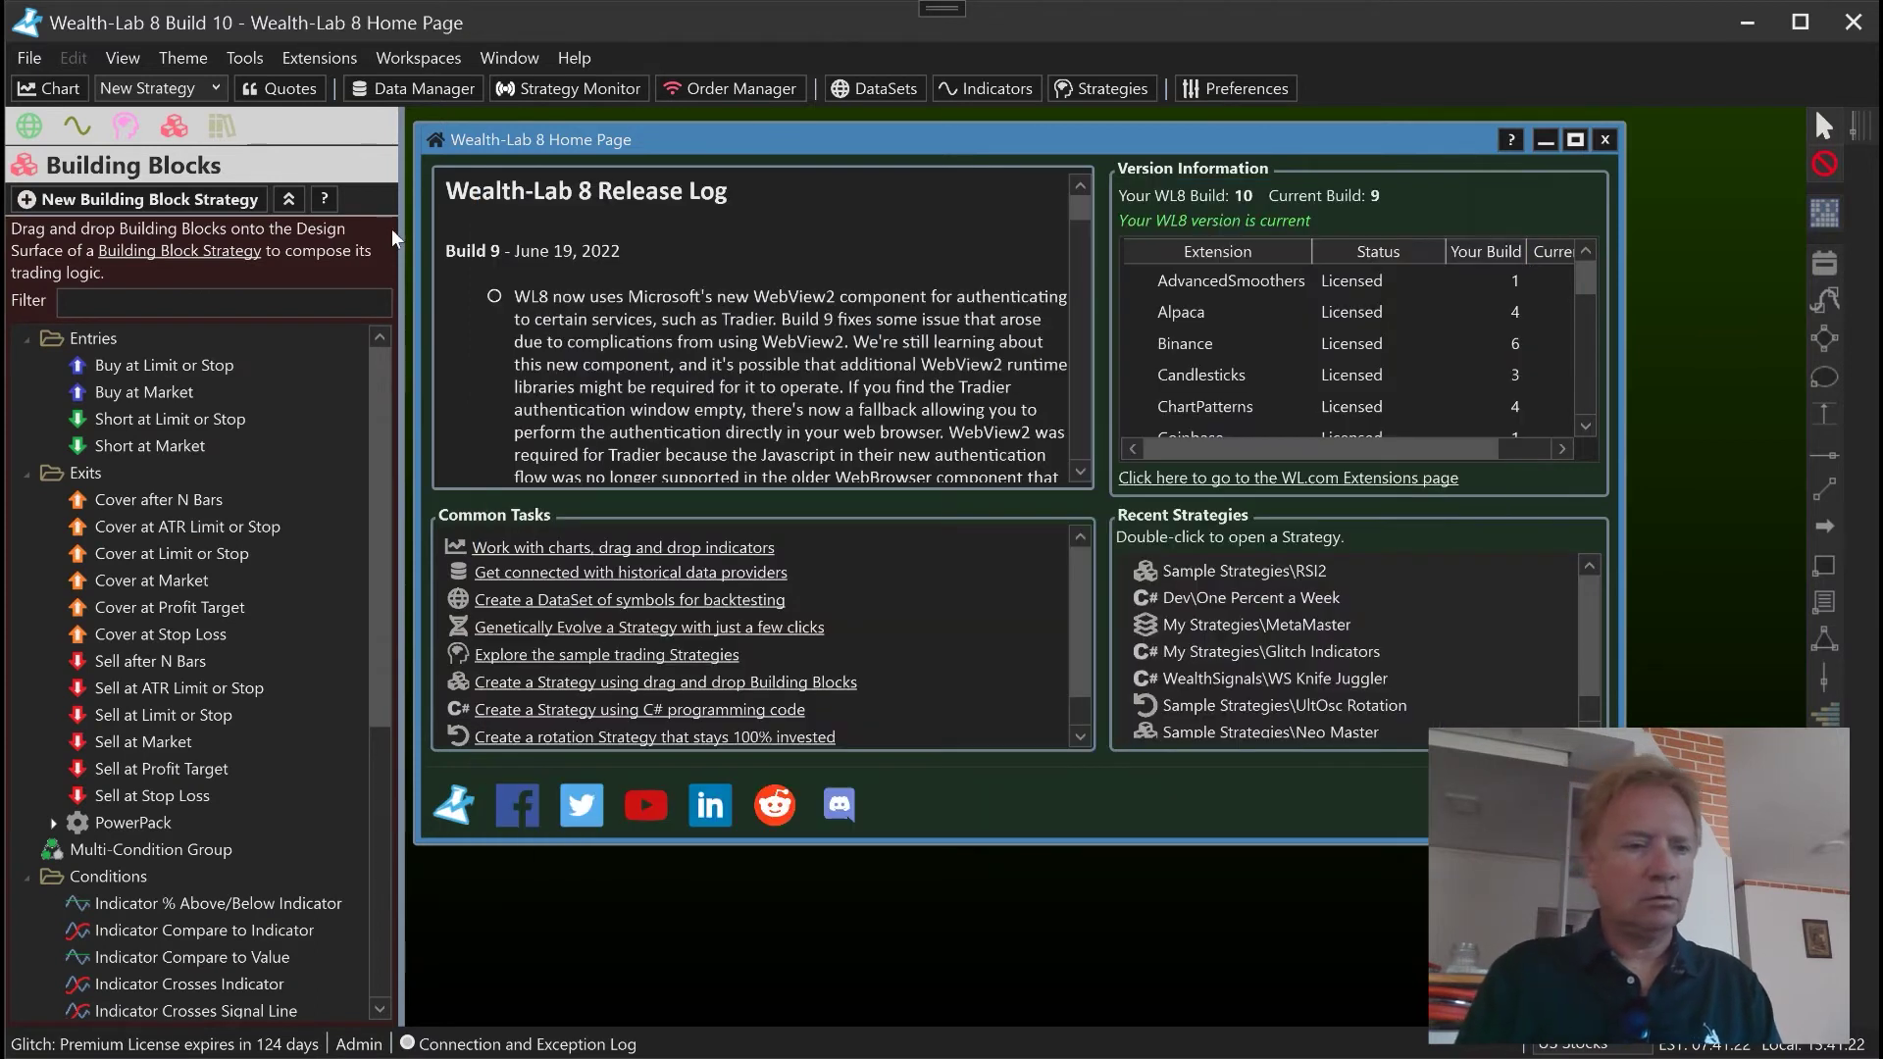
Filter the strategies list by the name "rot" and open the UltOsc Rotation sample strategy
left_click(125, 125)
left_click(84, 129)
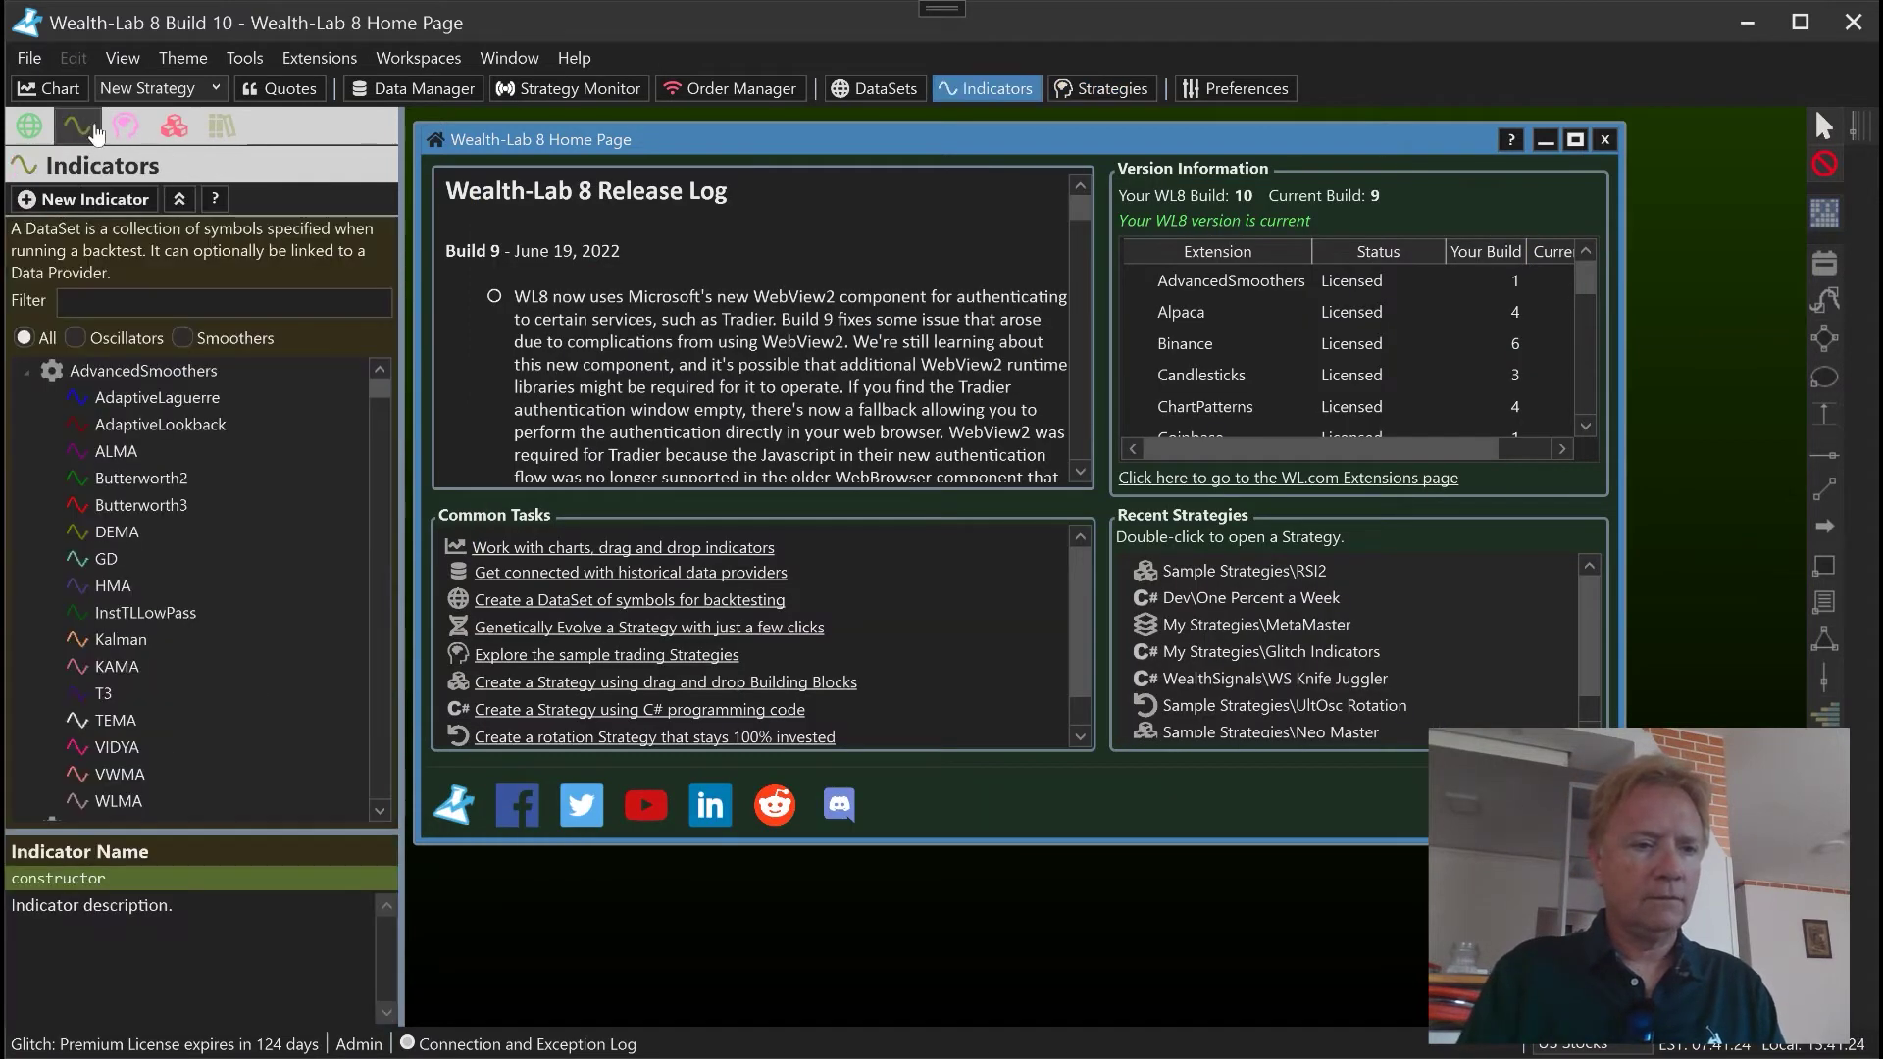
left_click(124, 129)
left_click(176, 367)
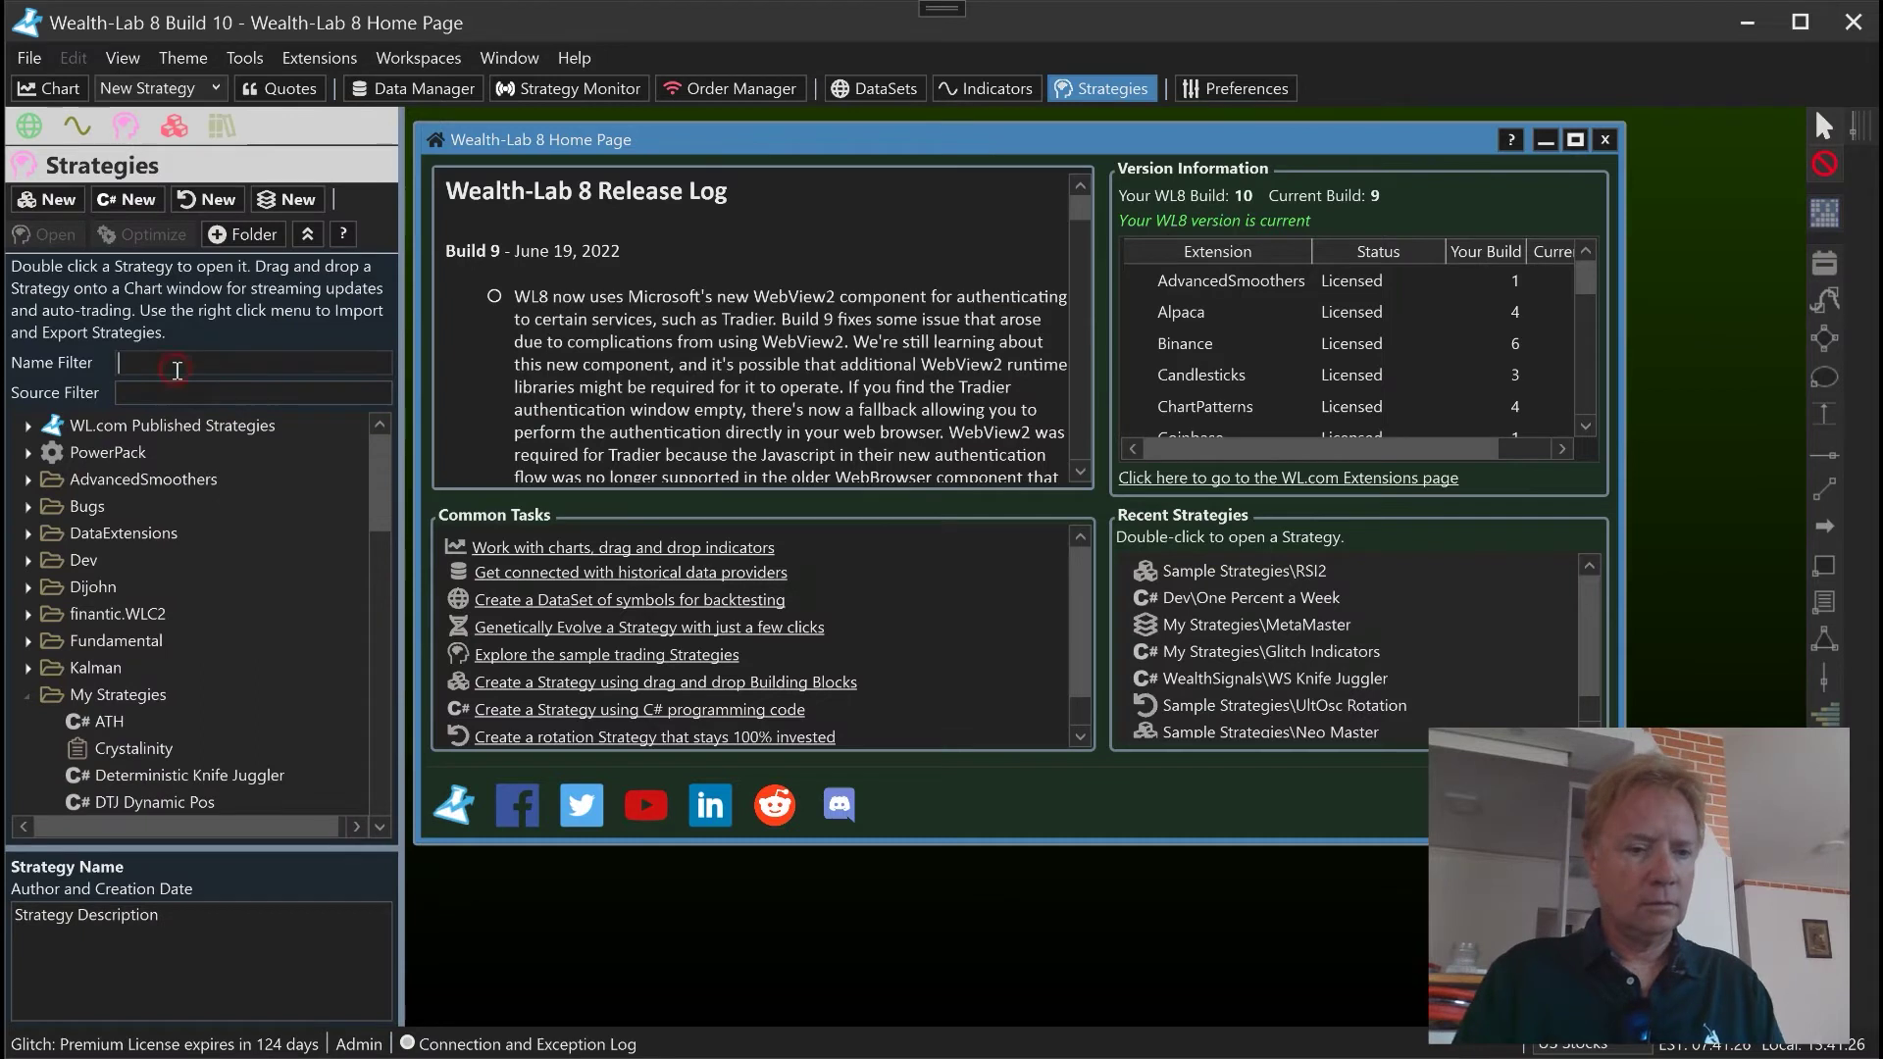
type("rot")
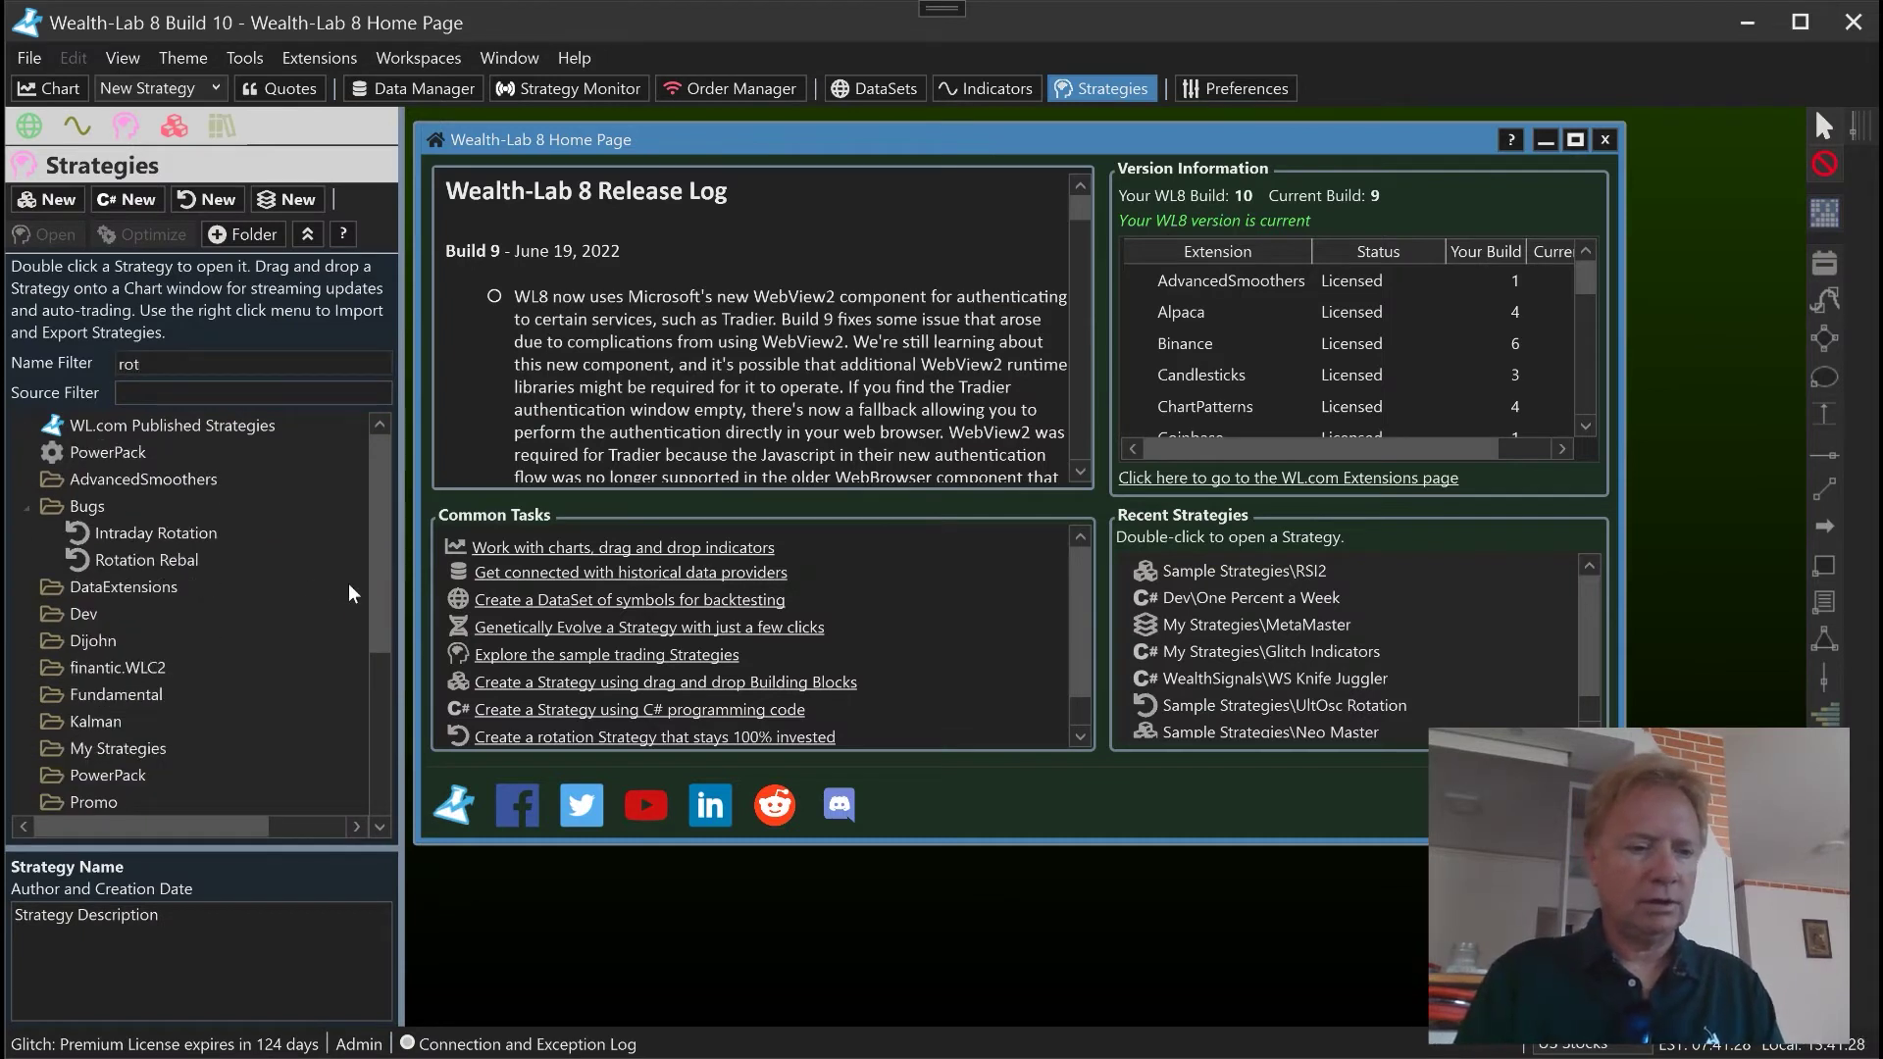
left_click_drag(382, 573, 387, 721)
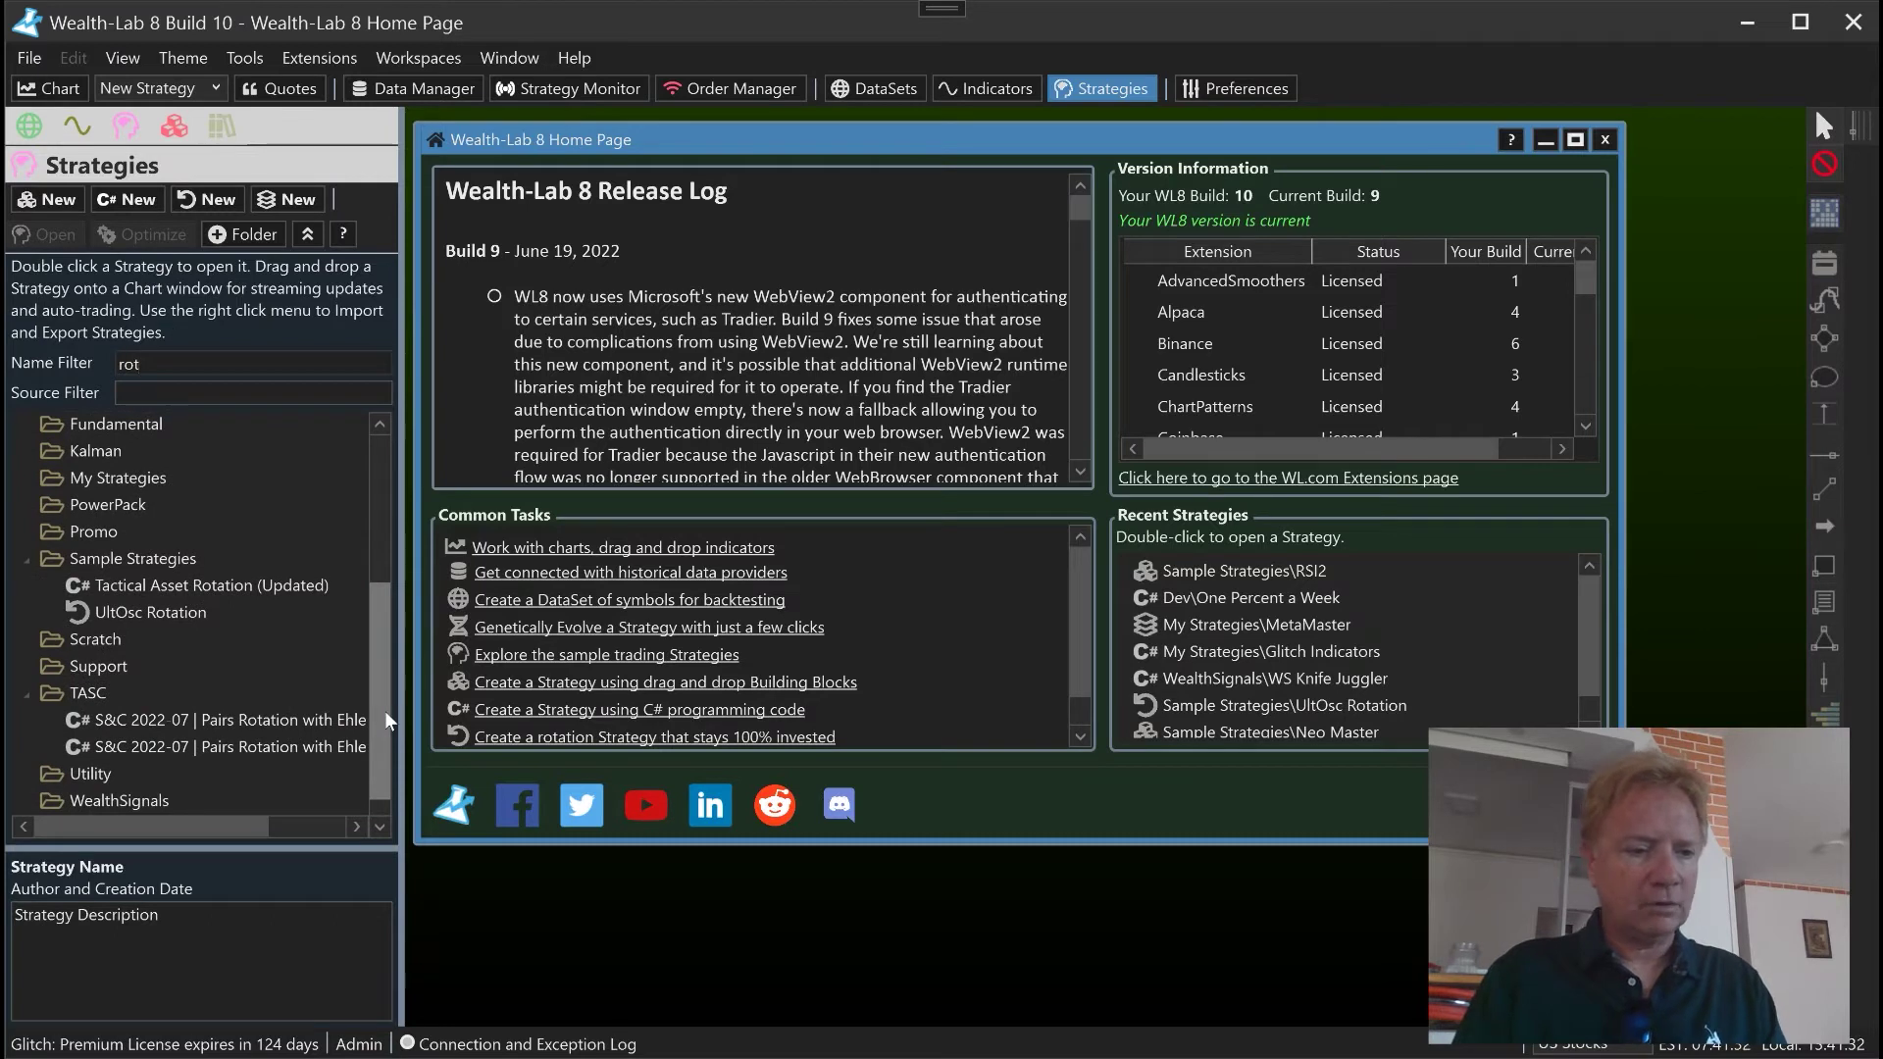
double_click(199, 615)
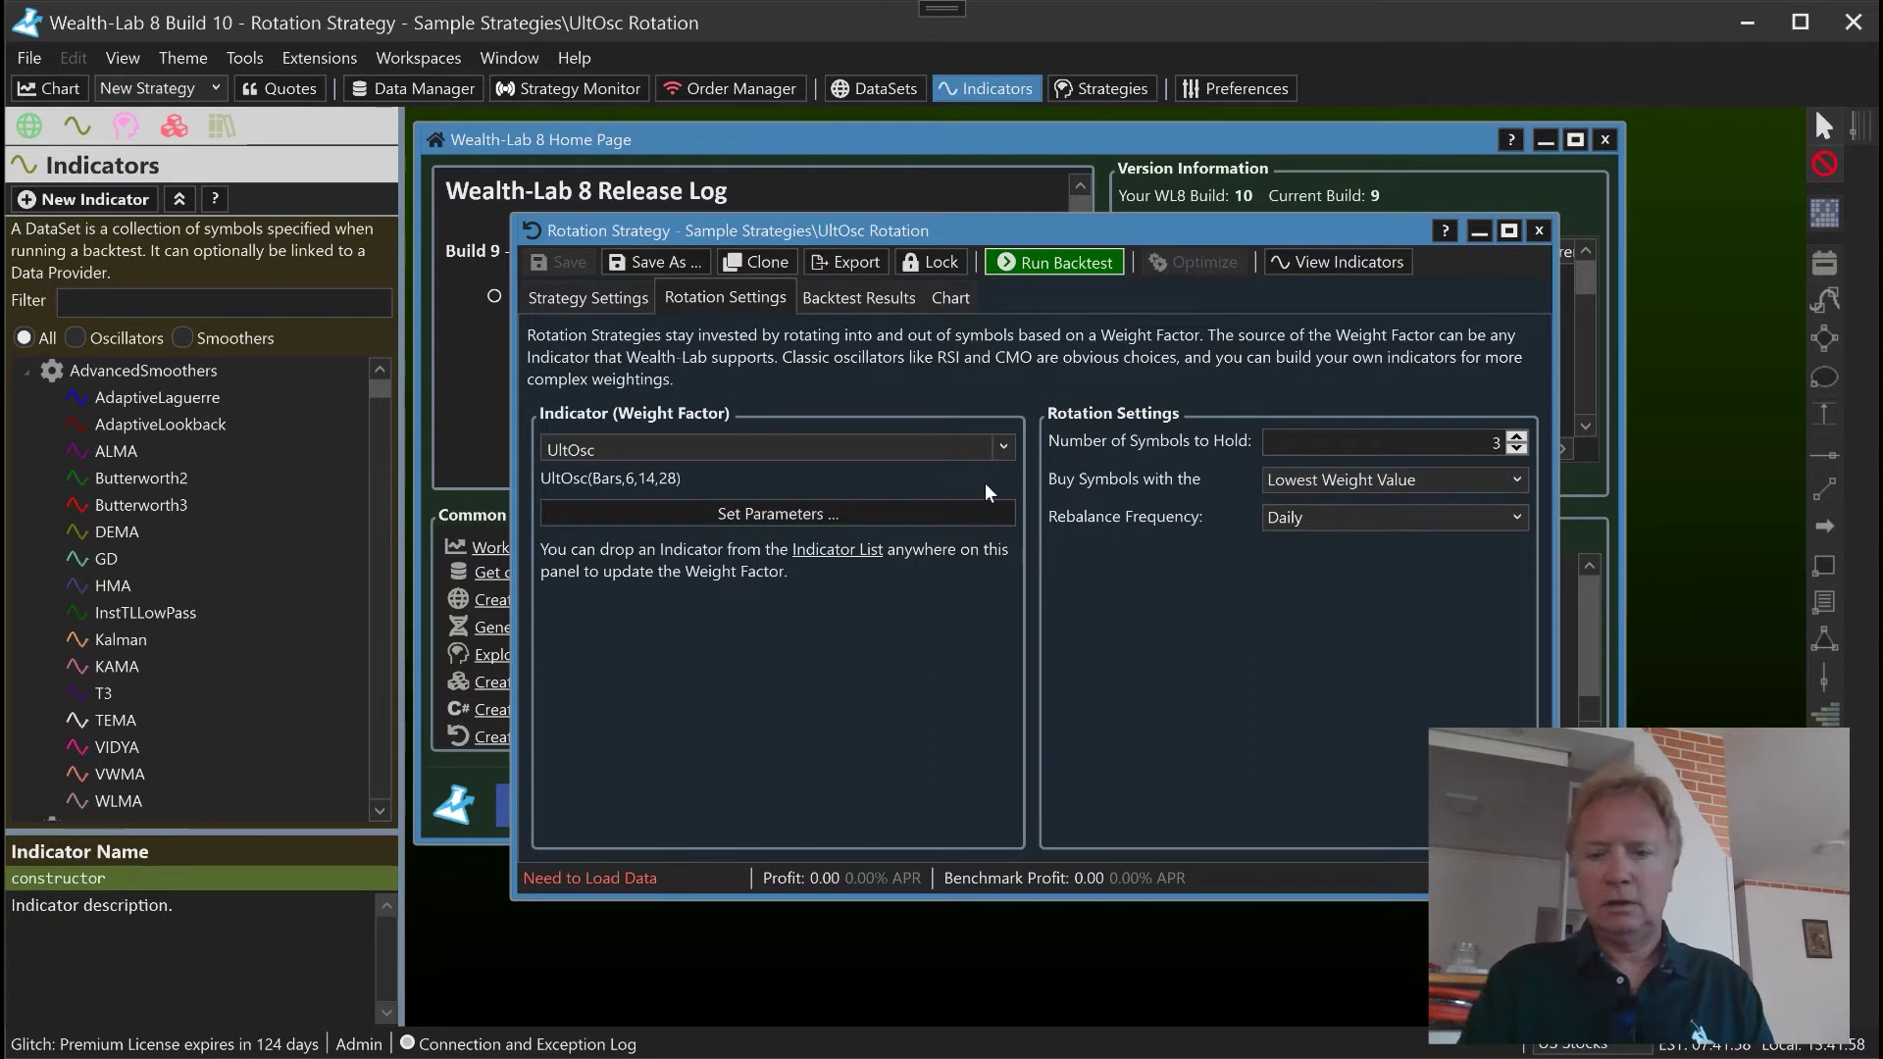
Run the UltOsc Rotation backtest, maximize the strategy window, and display the equity curve
left_click(1069, 265)
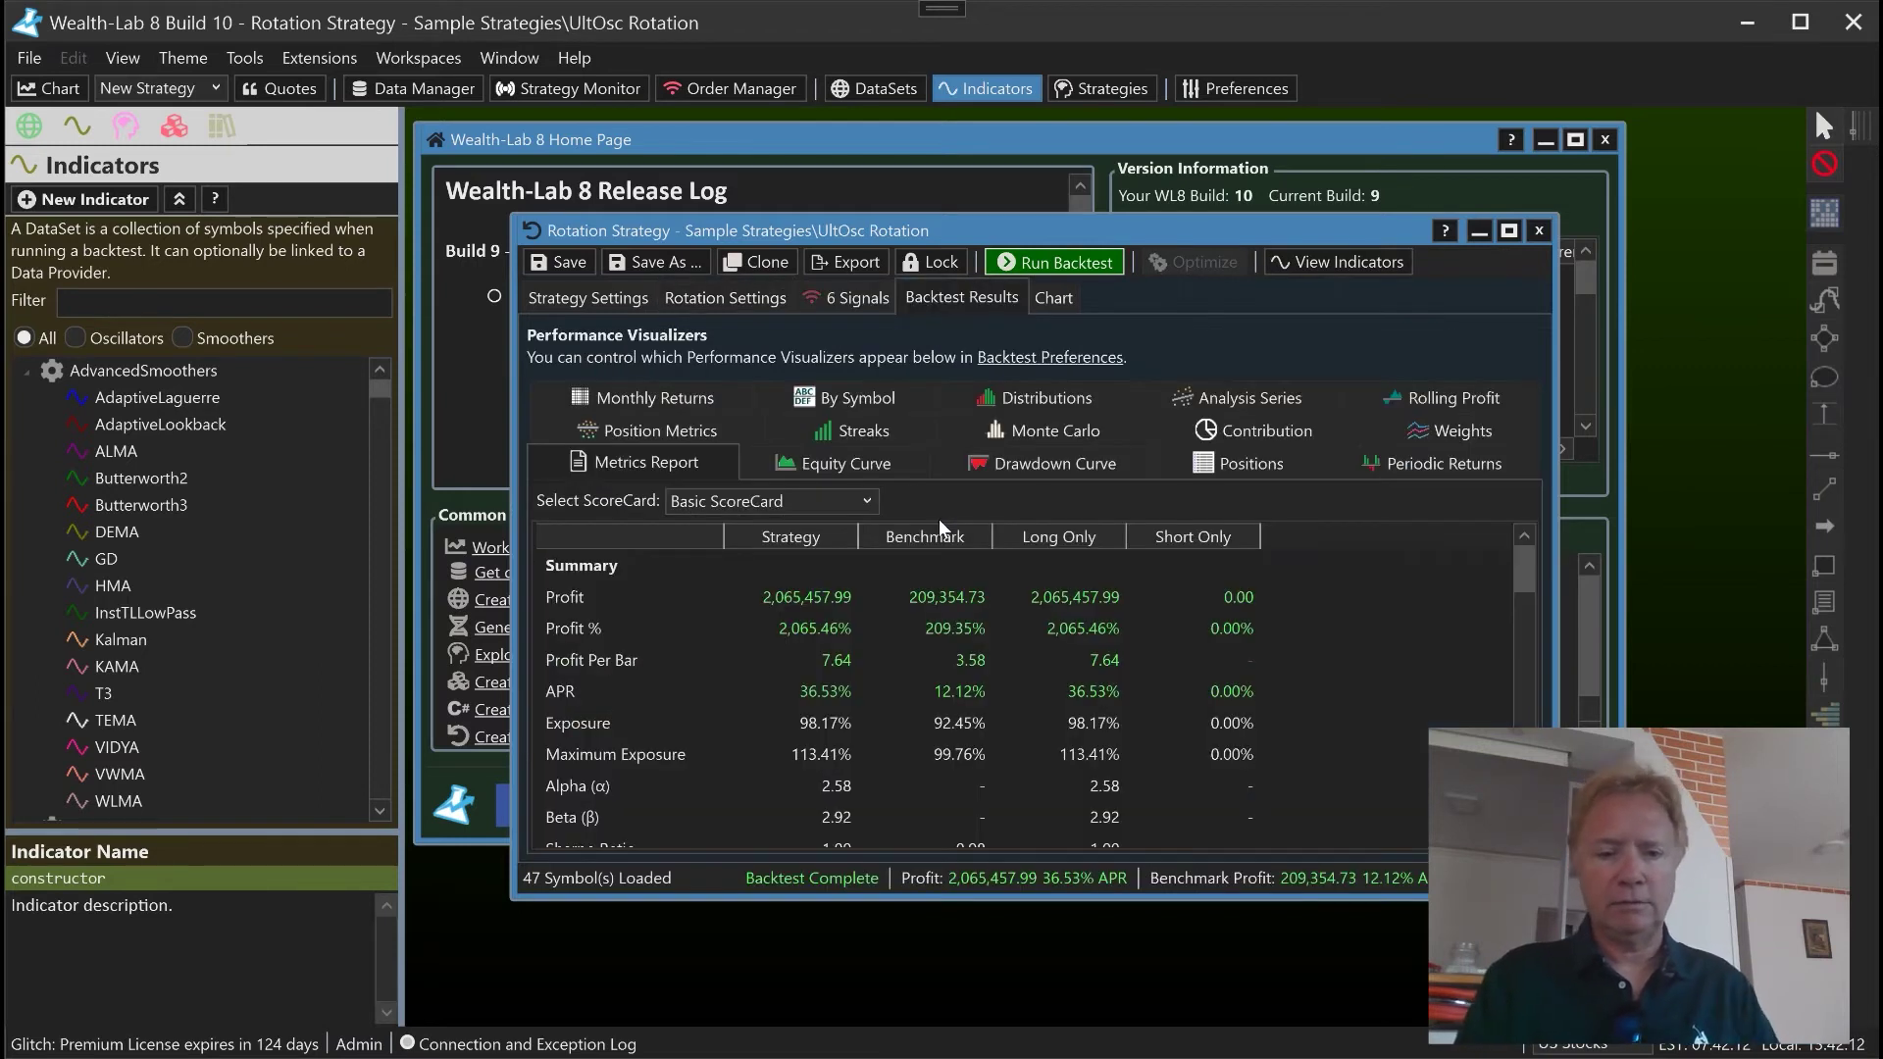
left_click(1059, 230)
double_click(1059, 230)
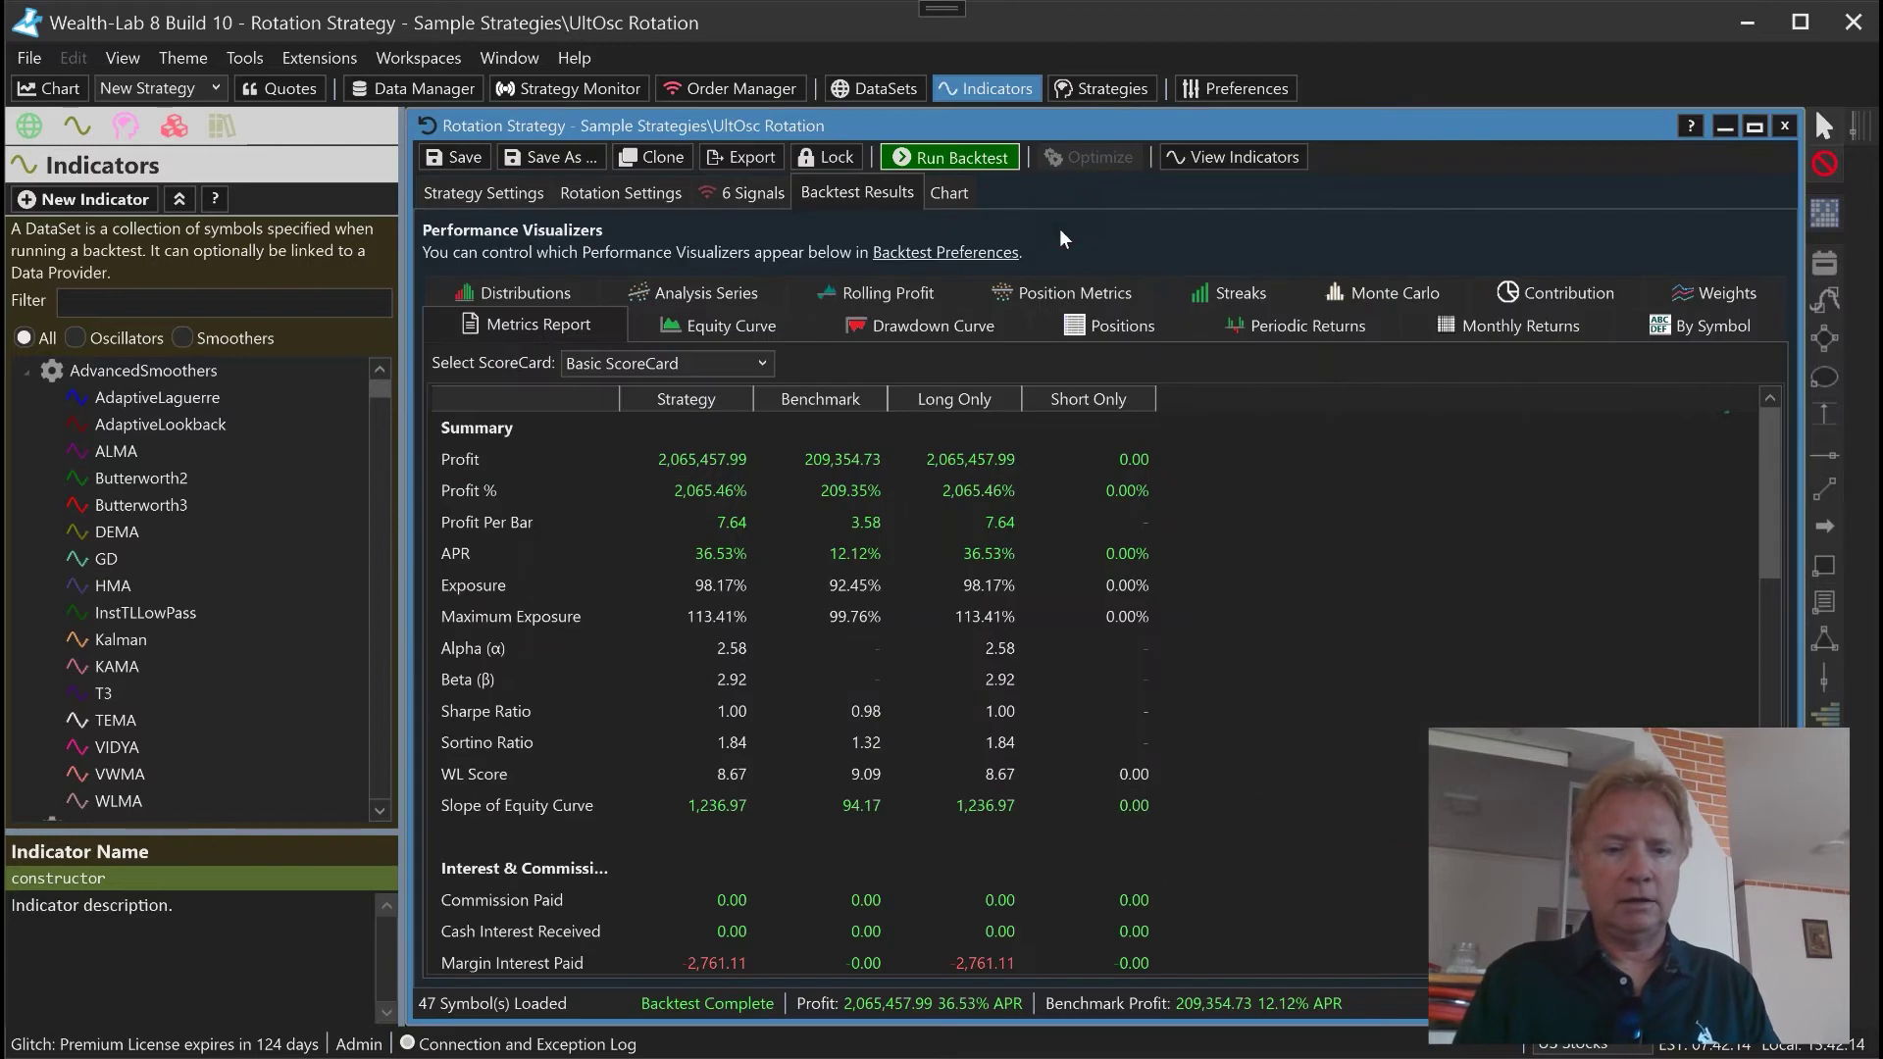
left_click(690, 328)
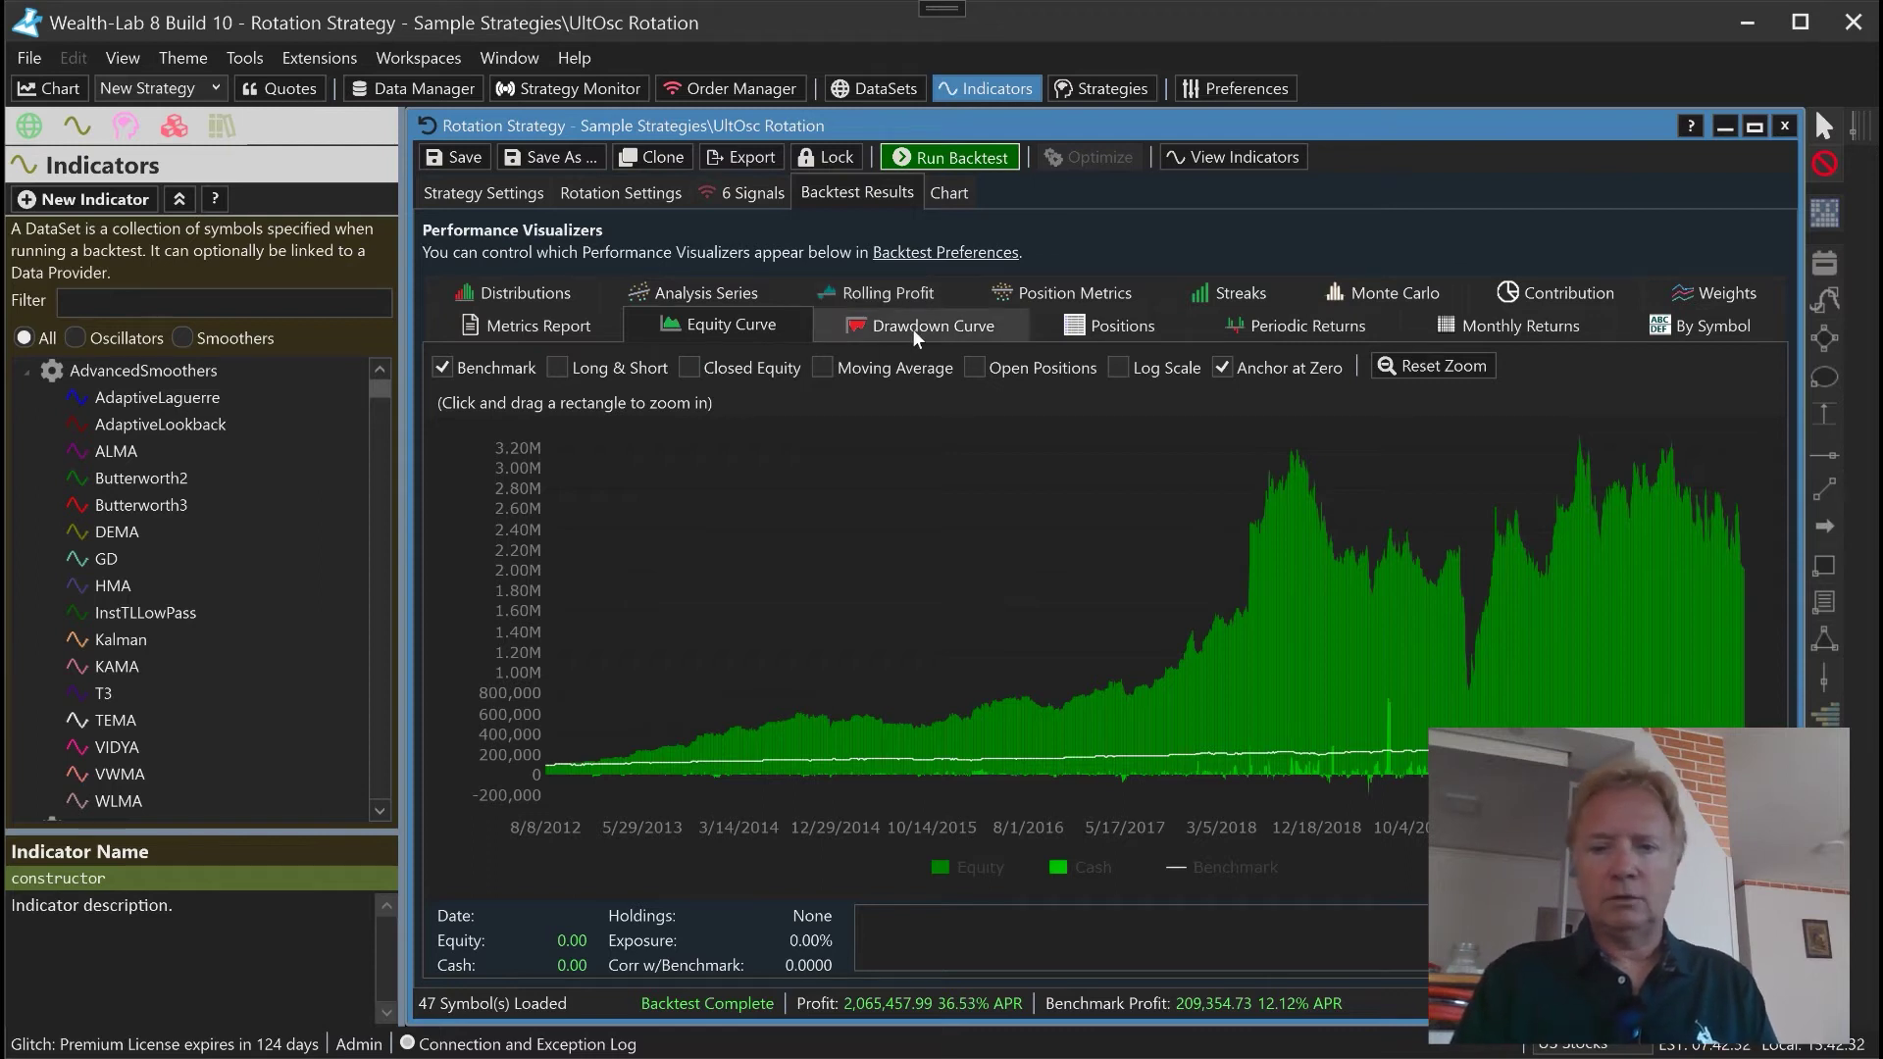
Display the backtest's symbol weights, zoom the graph in to the 2022 period, and enable Follow Mouse
left_click(1714, 298)
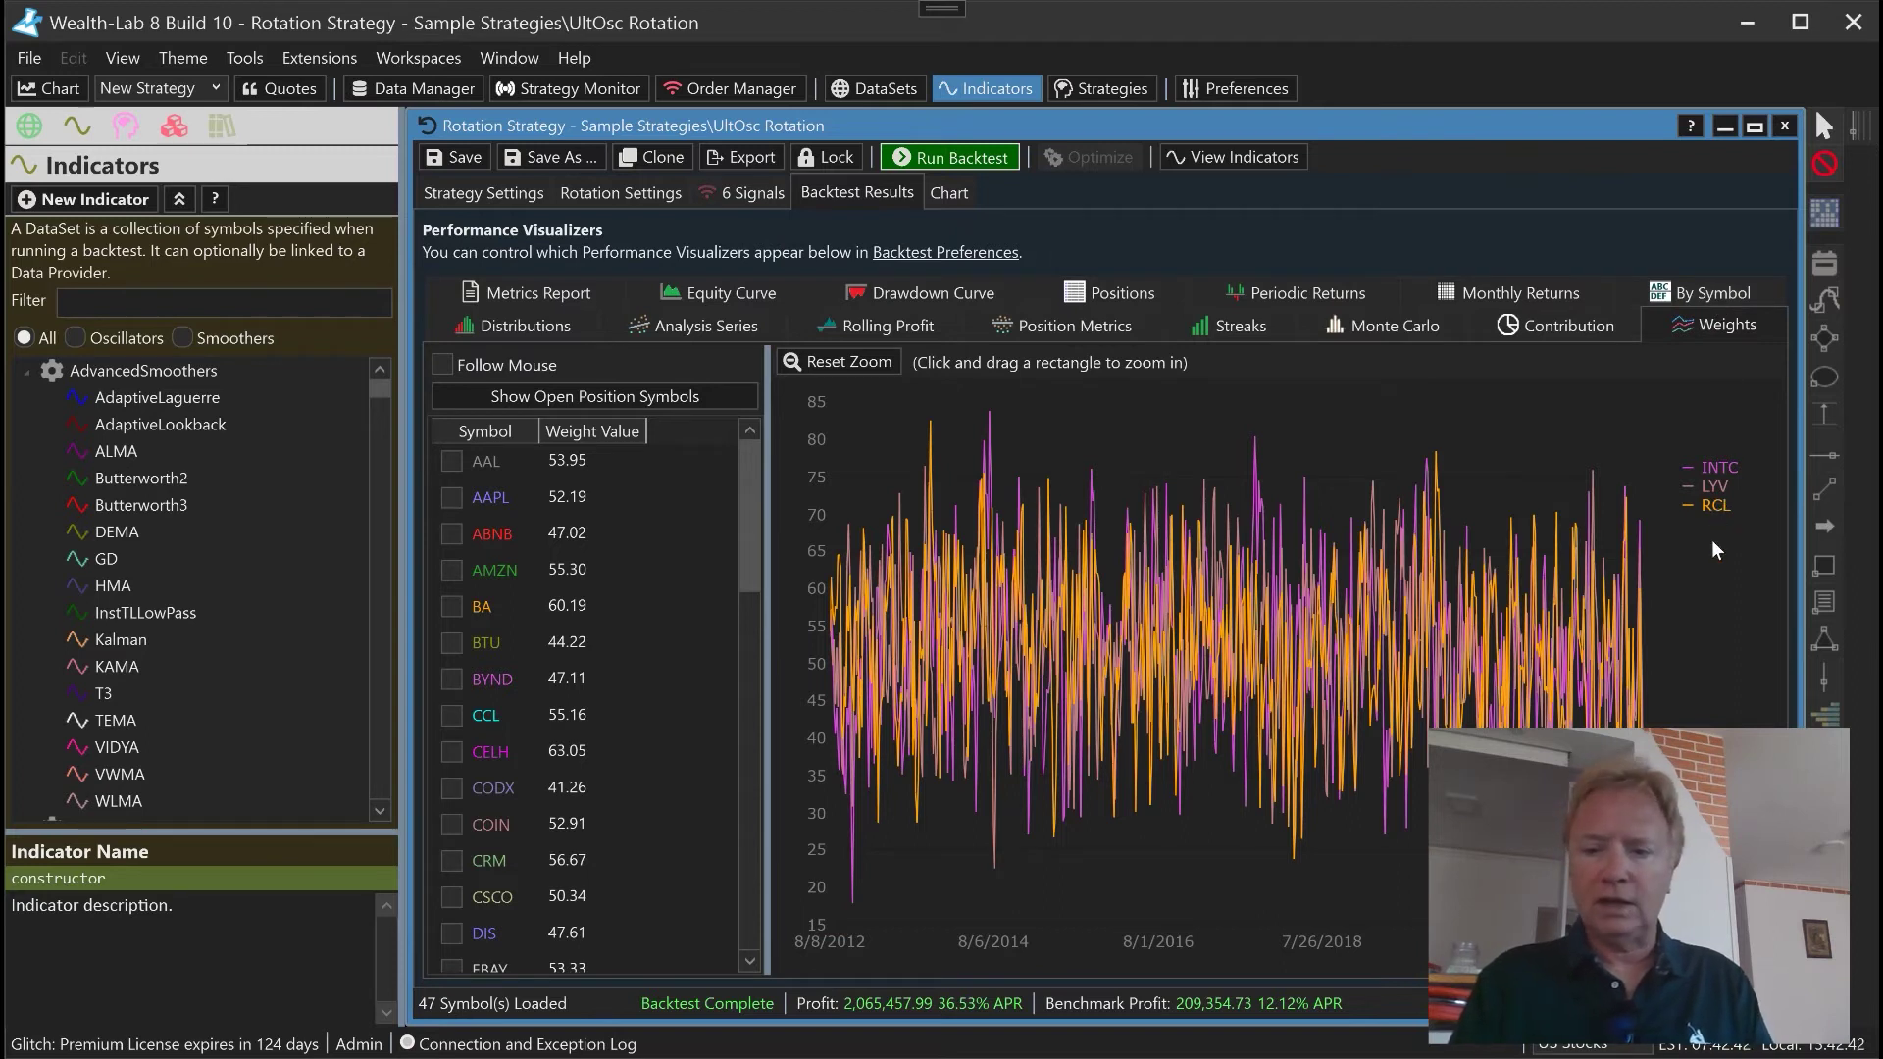
left_click_drag(1551, 474, 1643, 856)
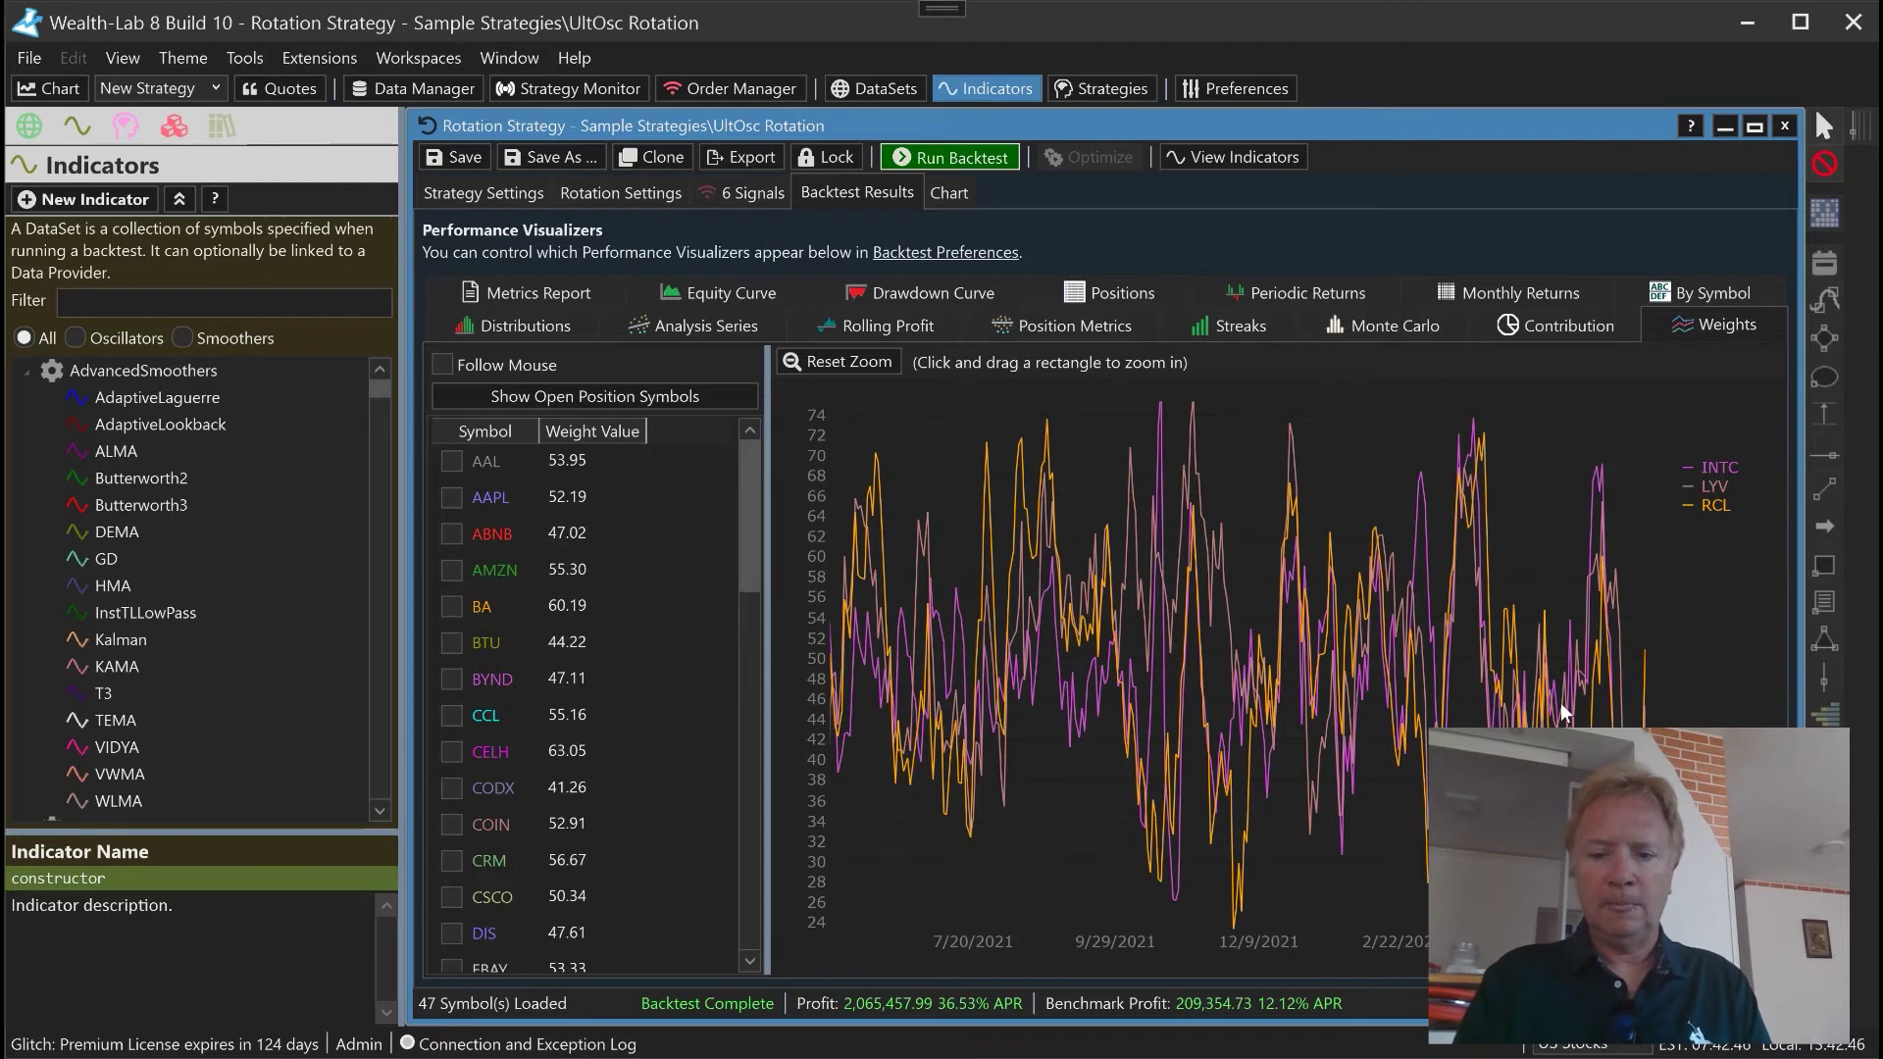
left_click_drag(1404, 415, 1593, 719)
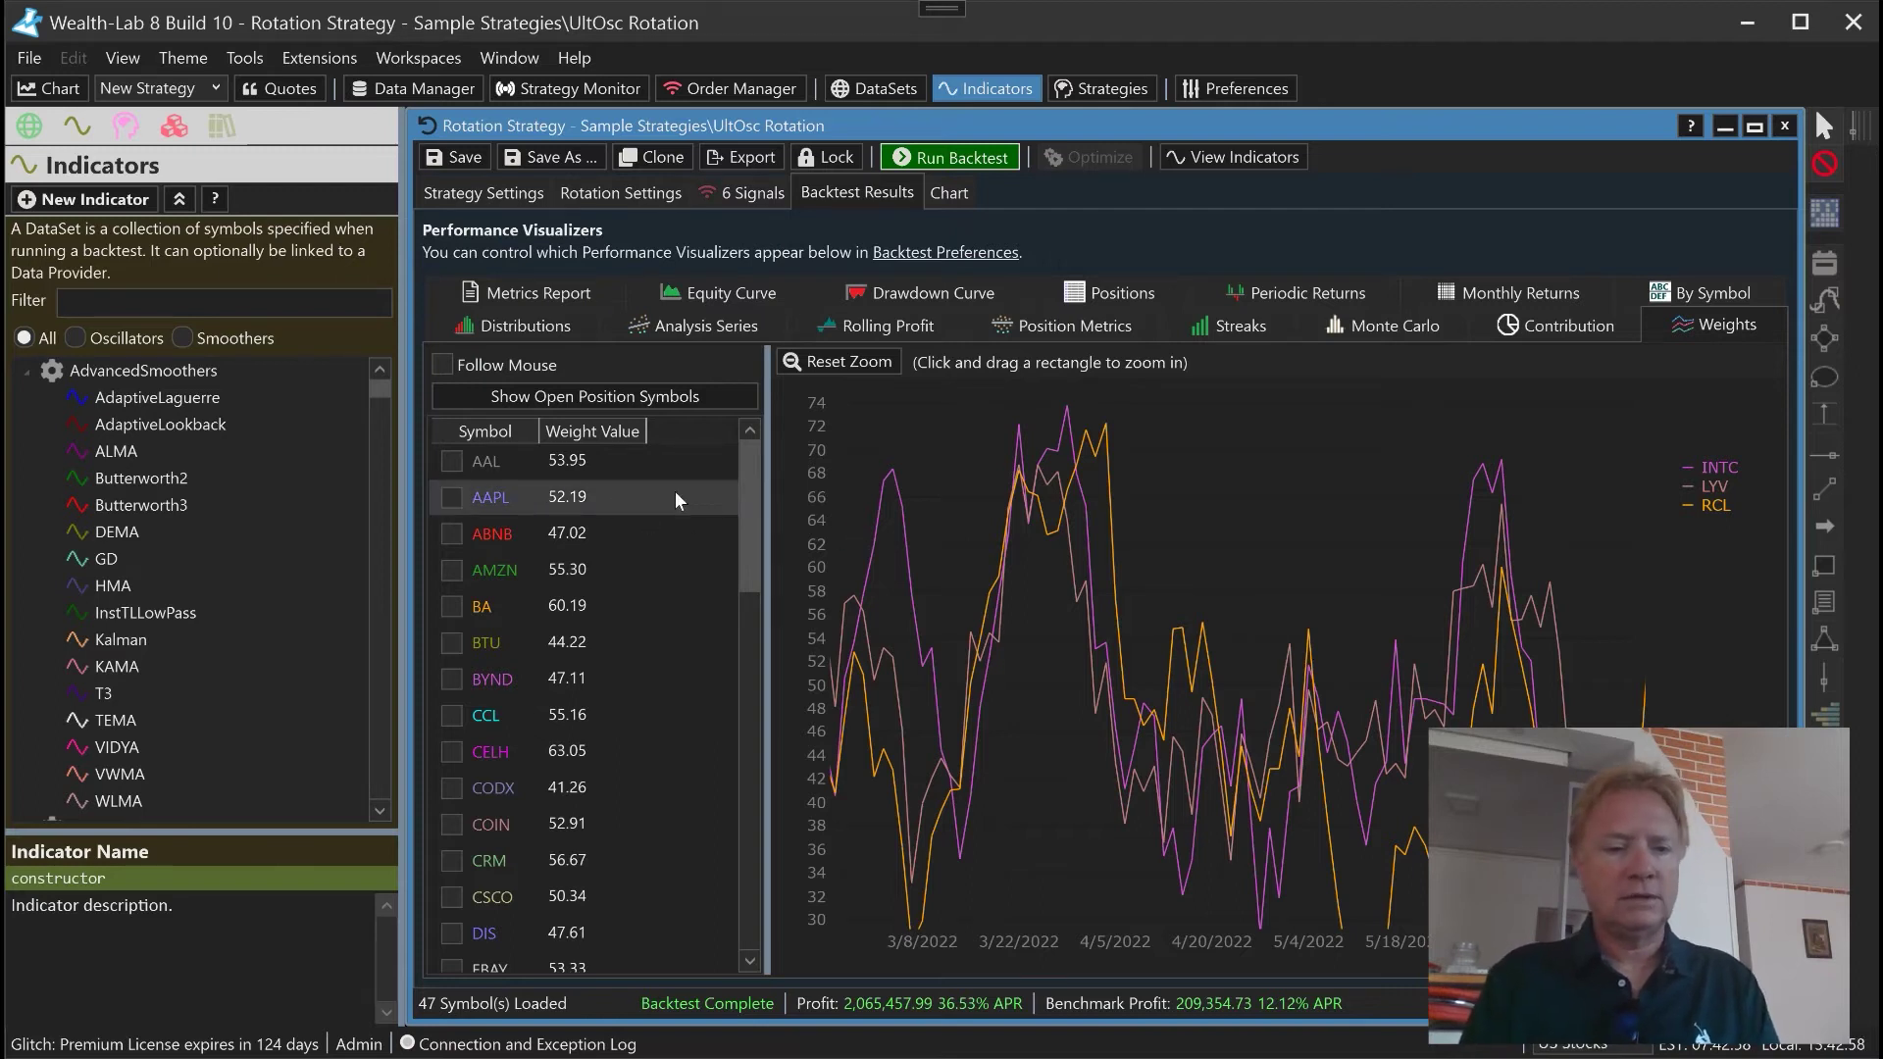
left_click_drag(749, 497, 768, 428)
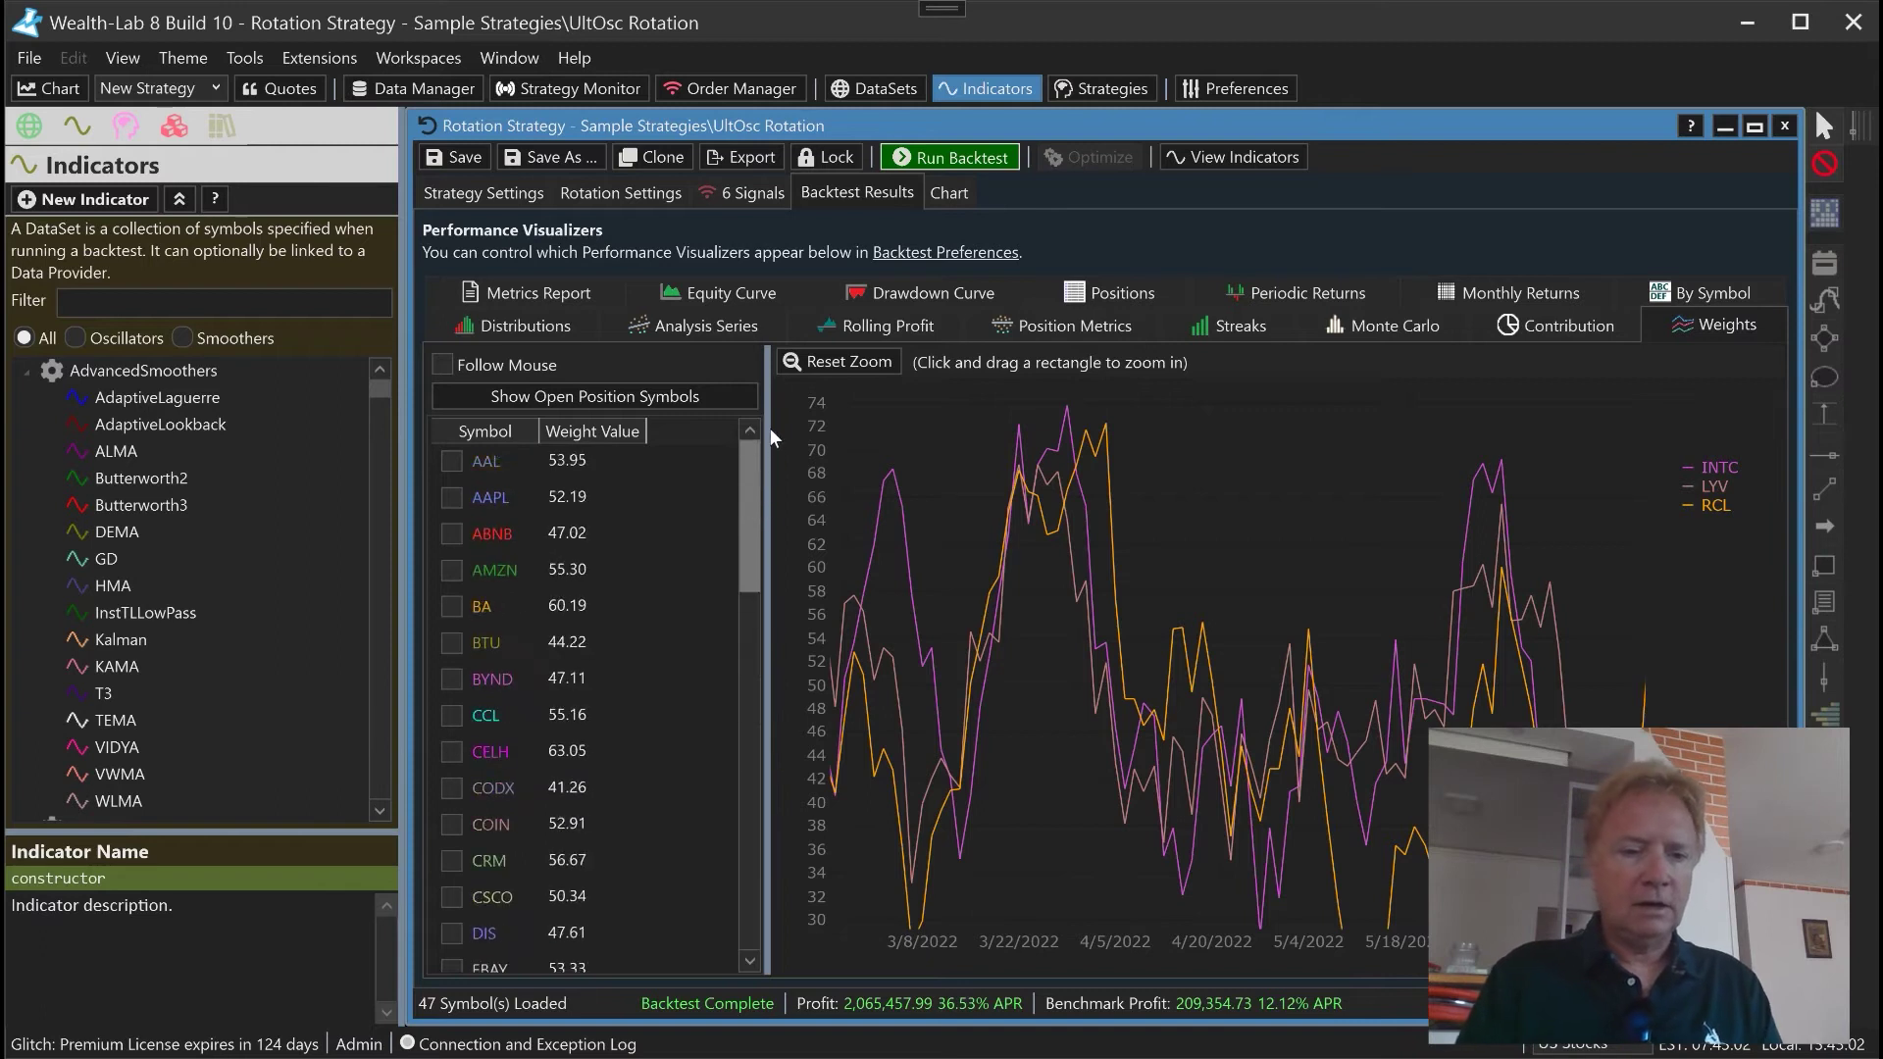
left_click(522, 375)
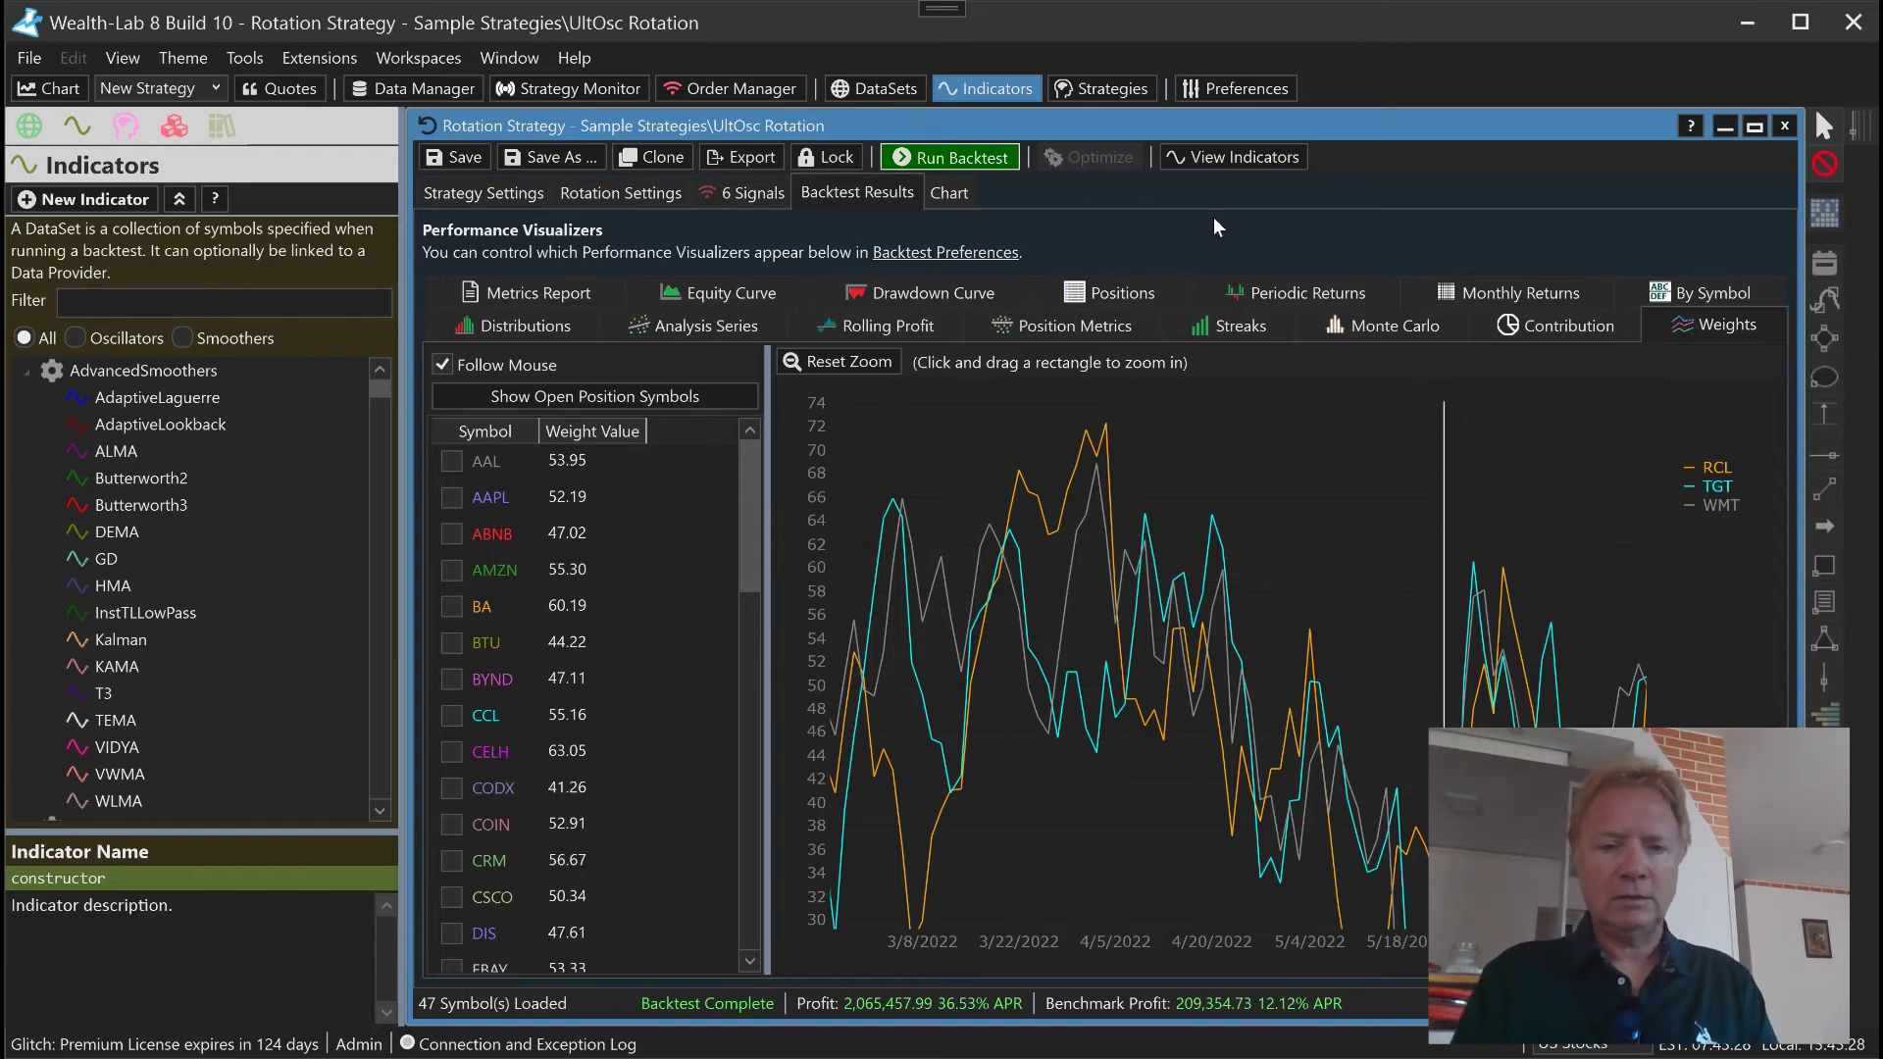
Display the strategy's price chart, then collapse the UltOsc and Volume panes and expand them again
left_click(966, 199)
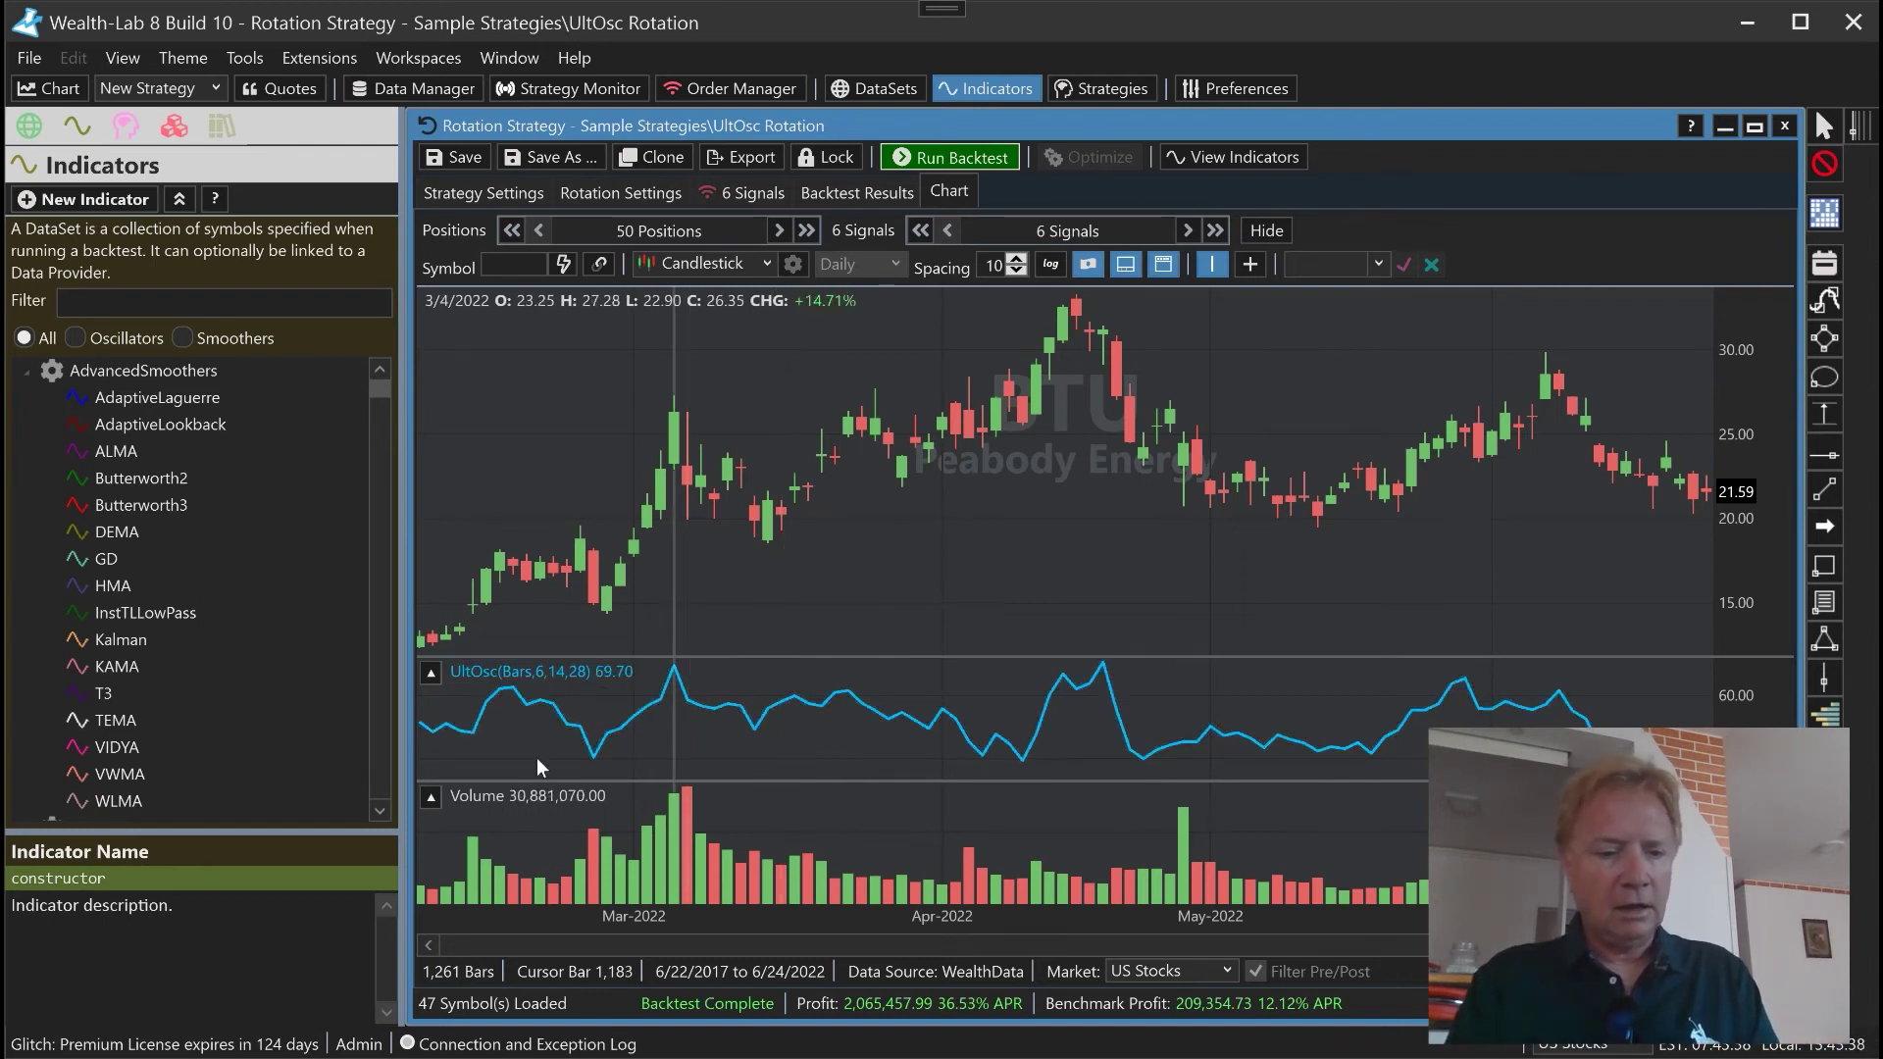
left_click(431, 675)
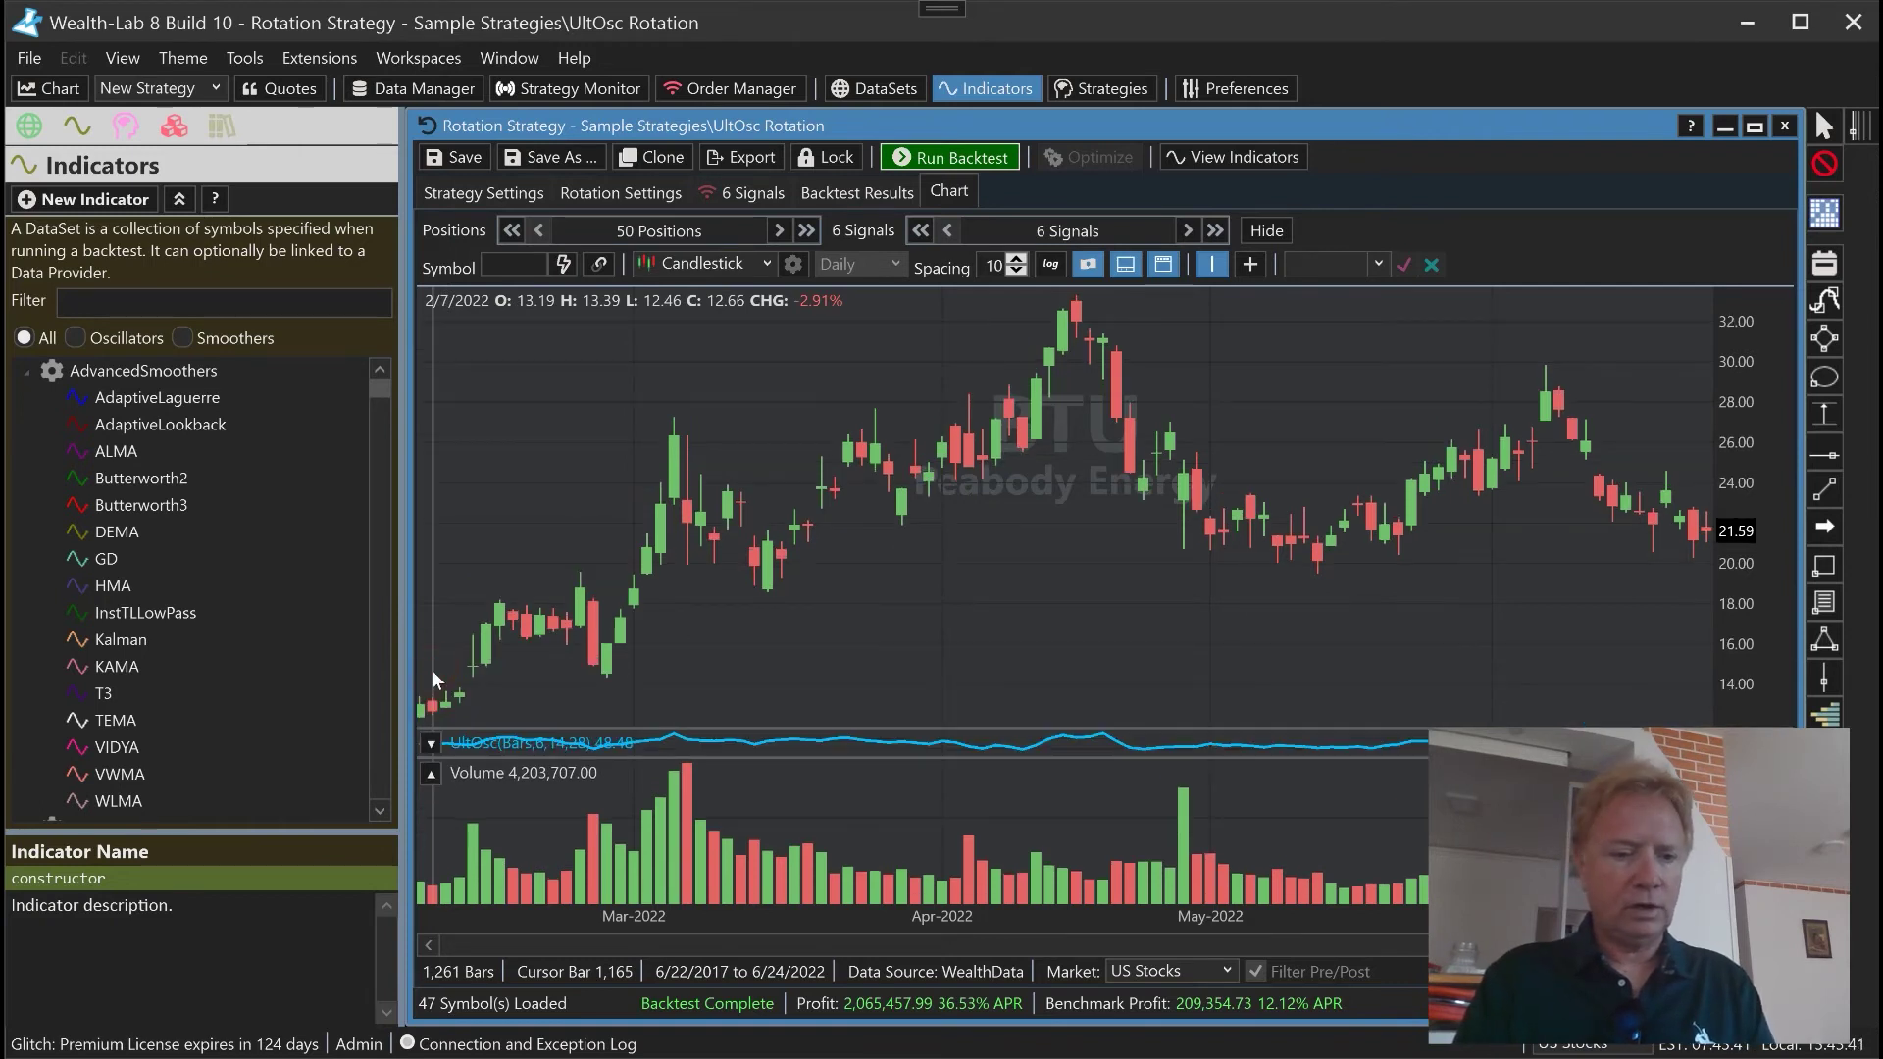
left_click(431, 769)
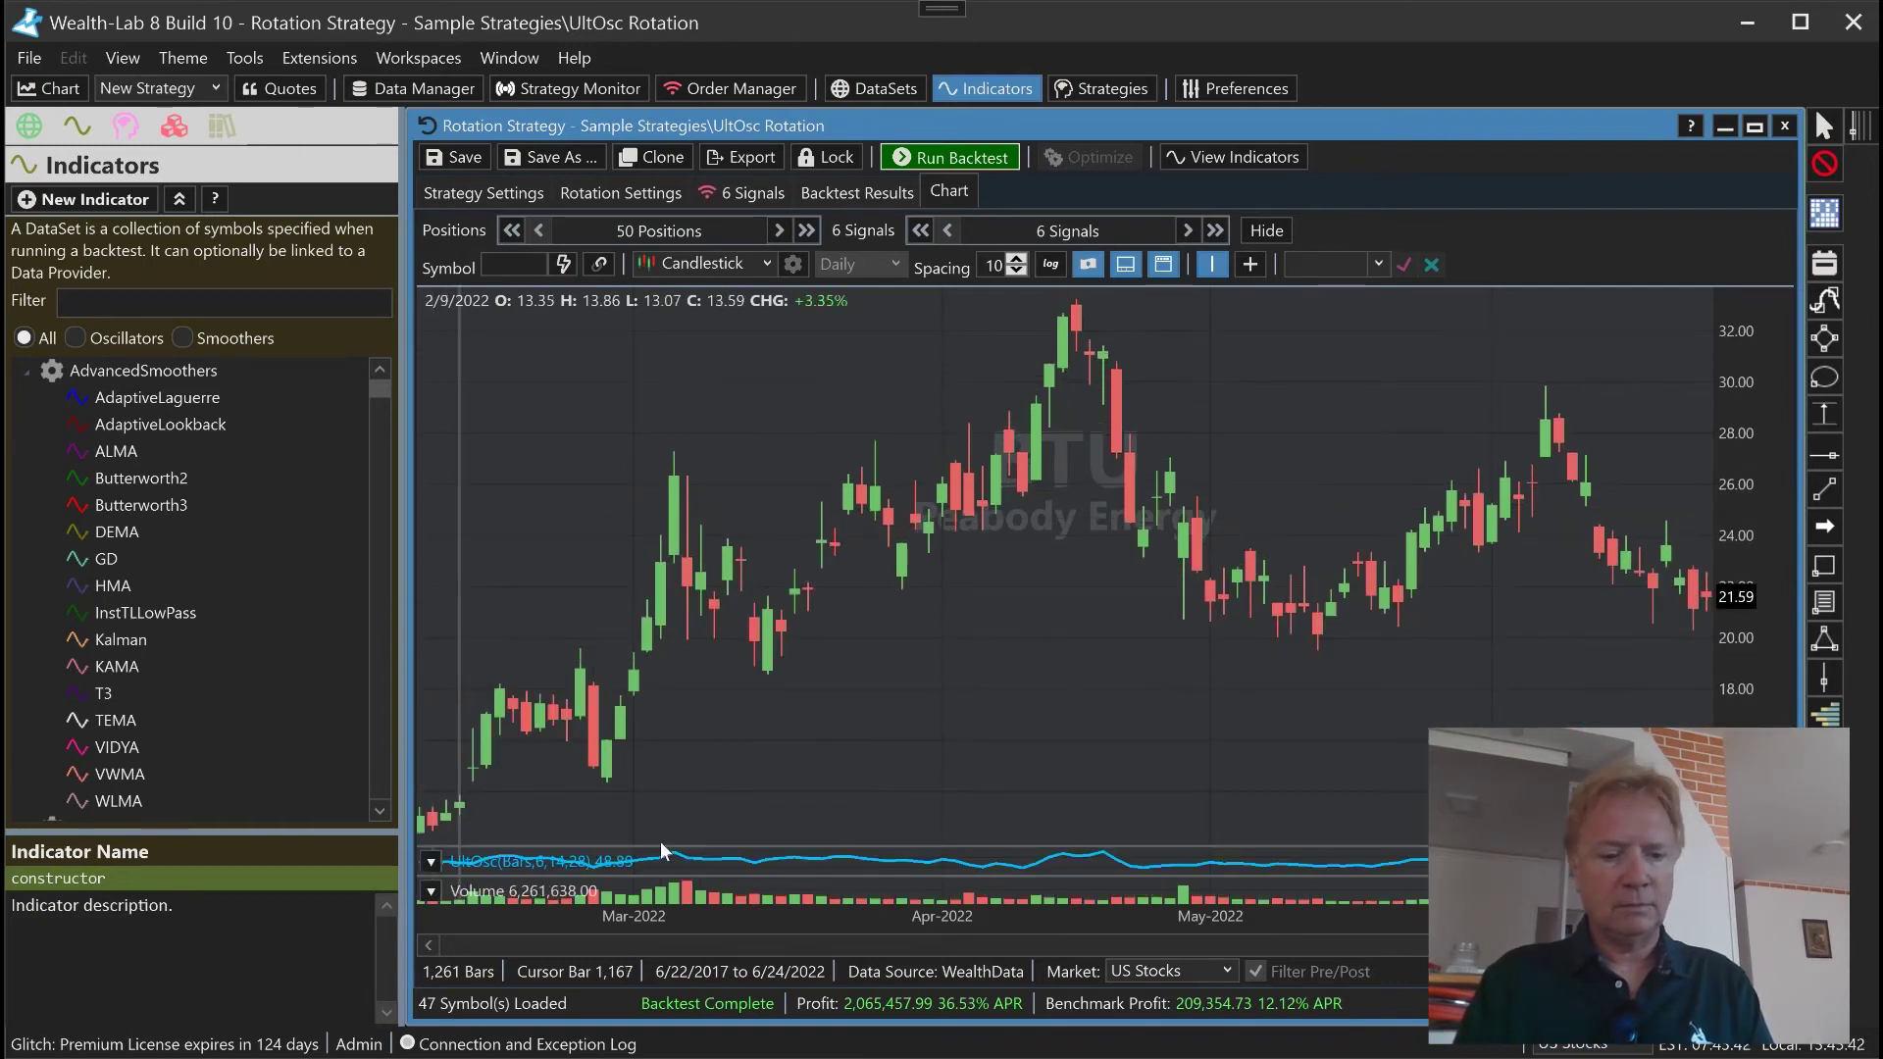
left_click(431, 860)
left_click(431, 890)
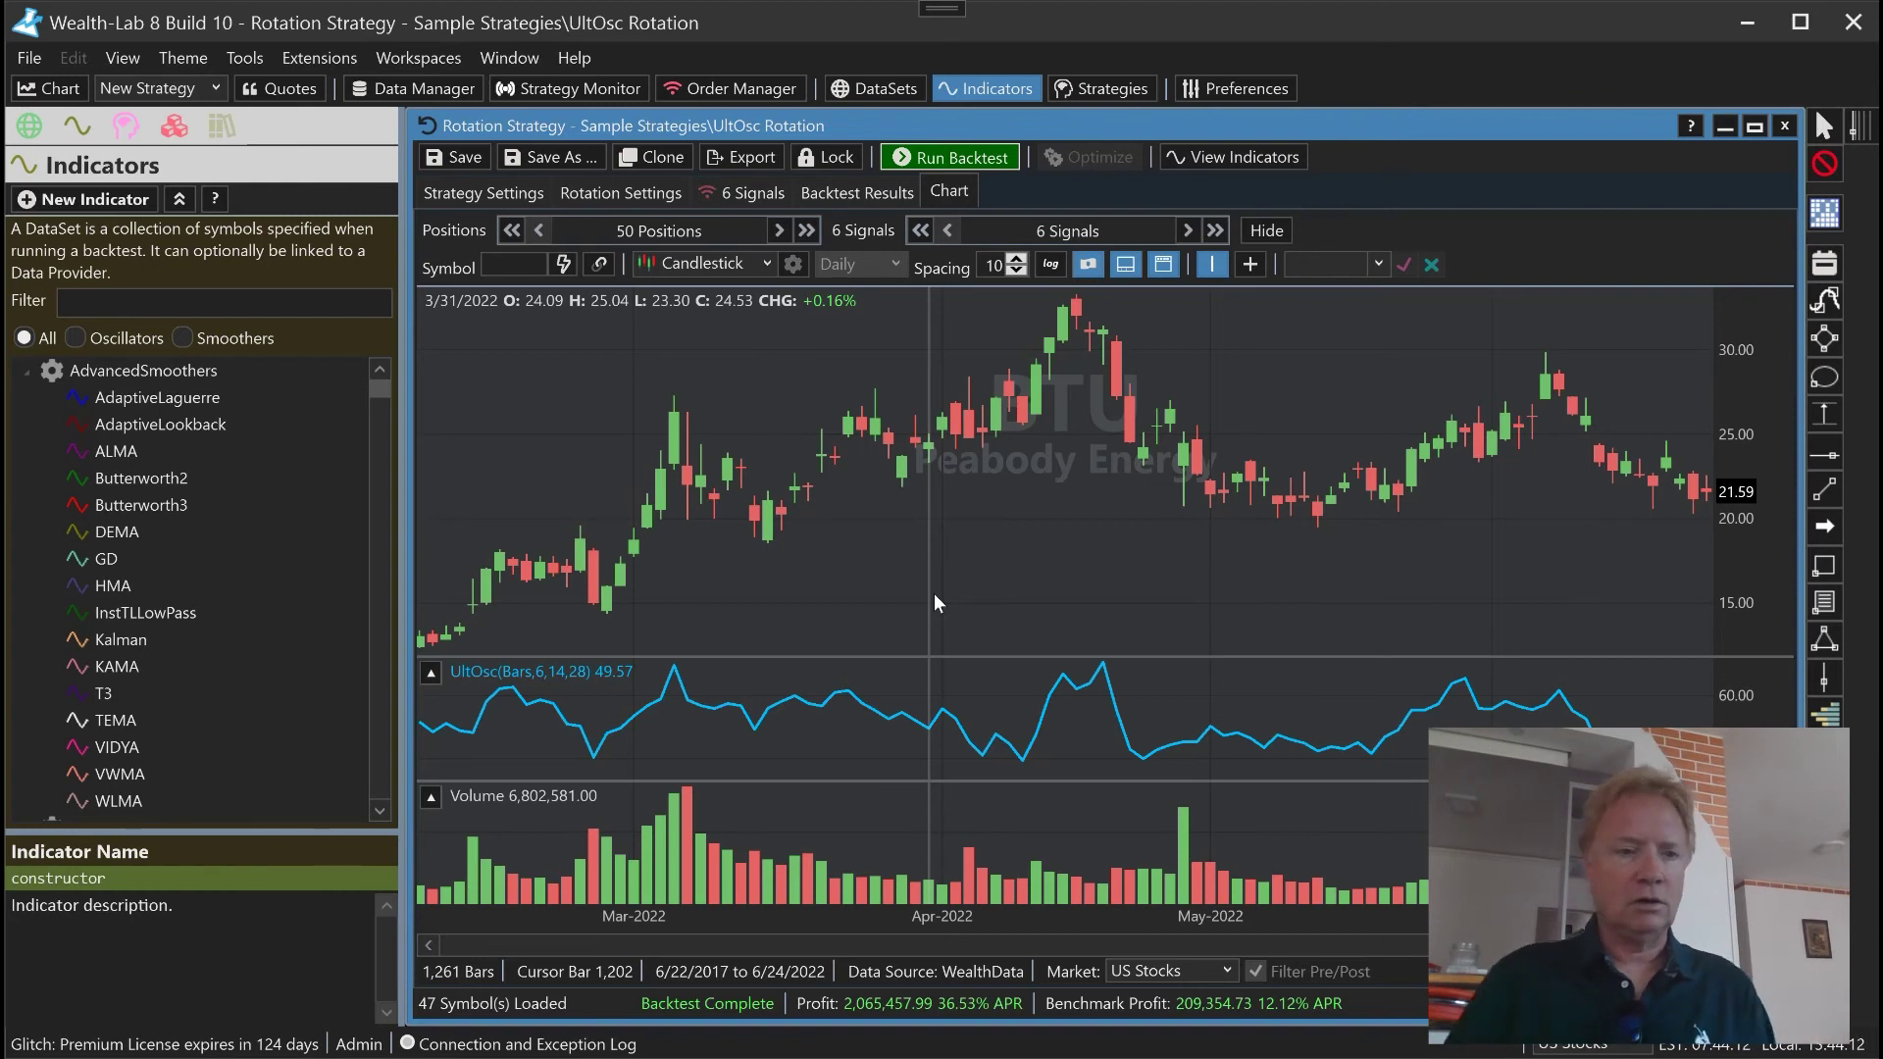
left_click(29, 57)
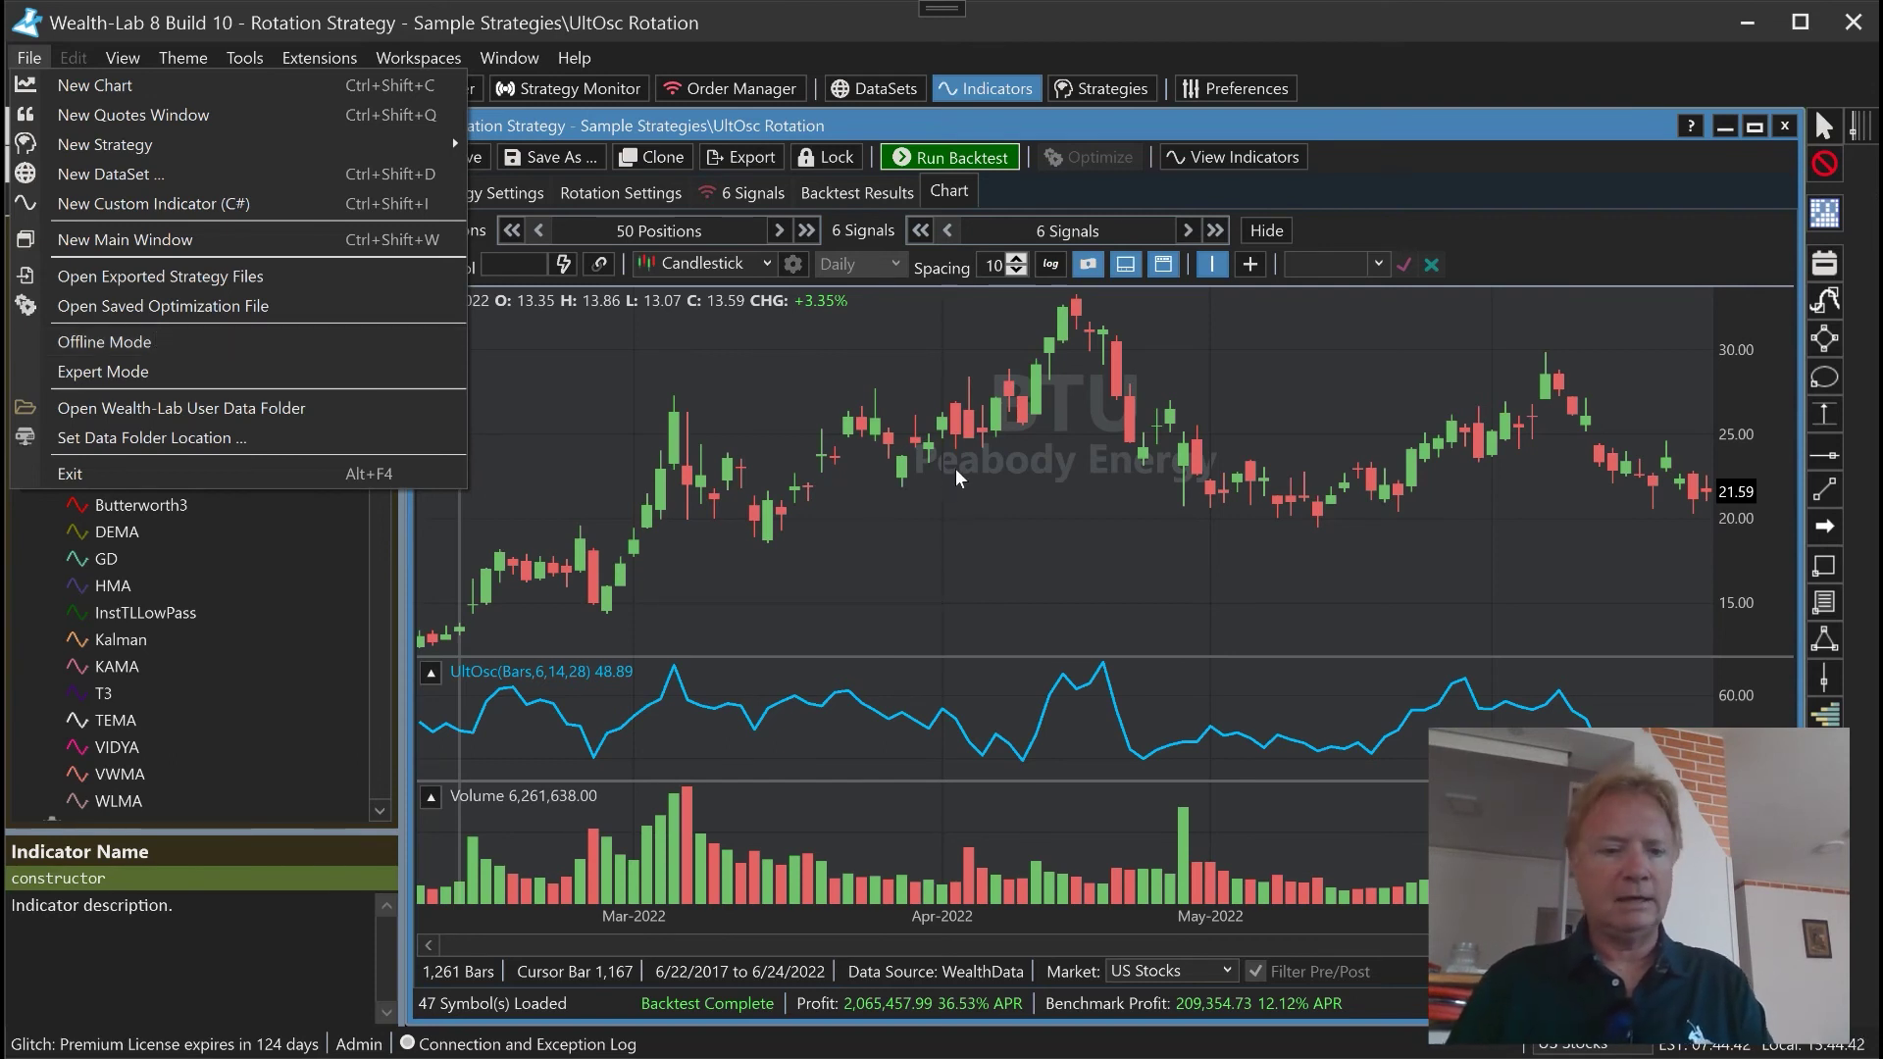
left_click(973, 508)
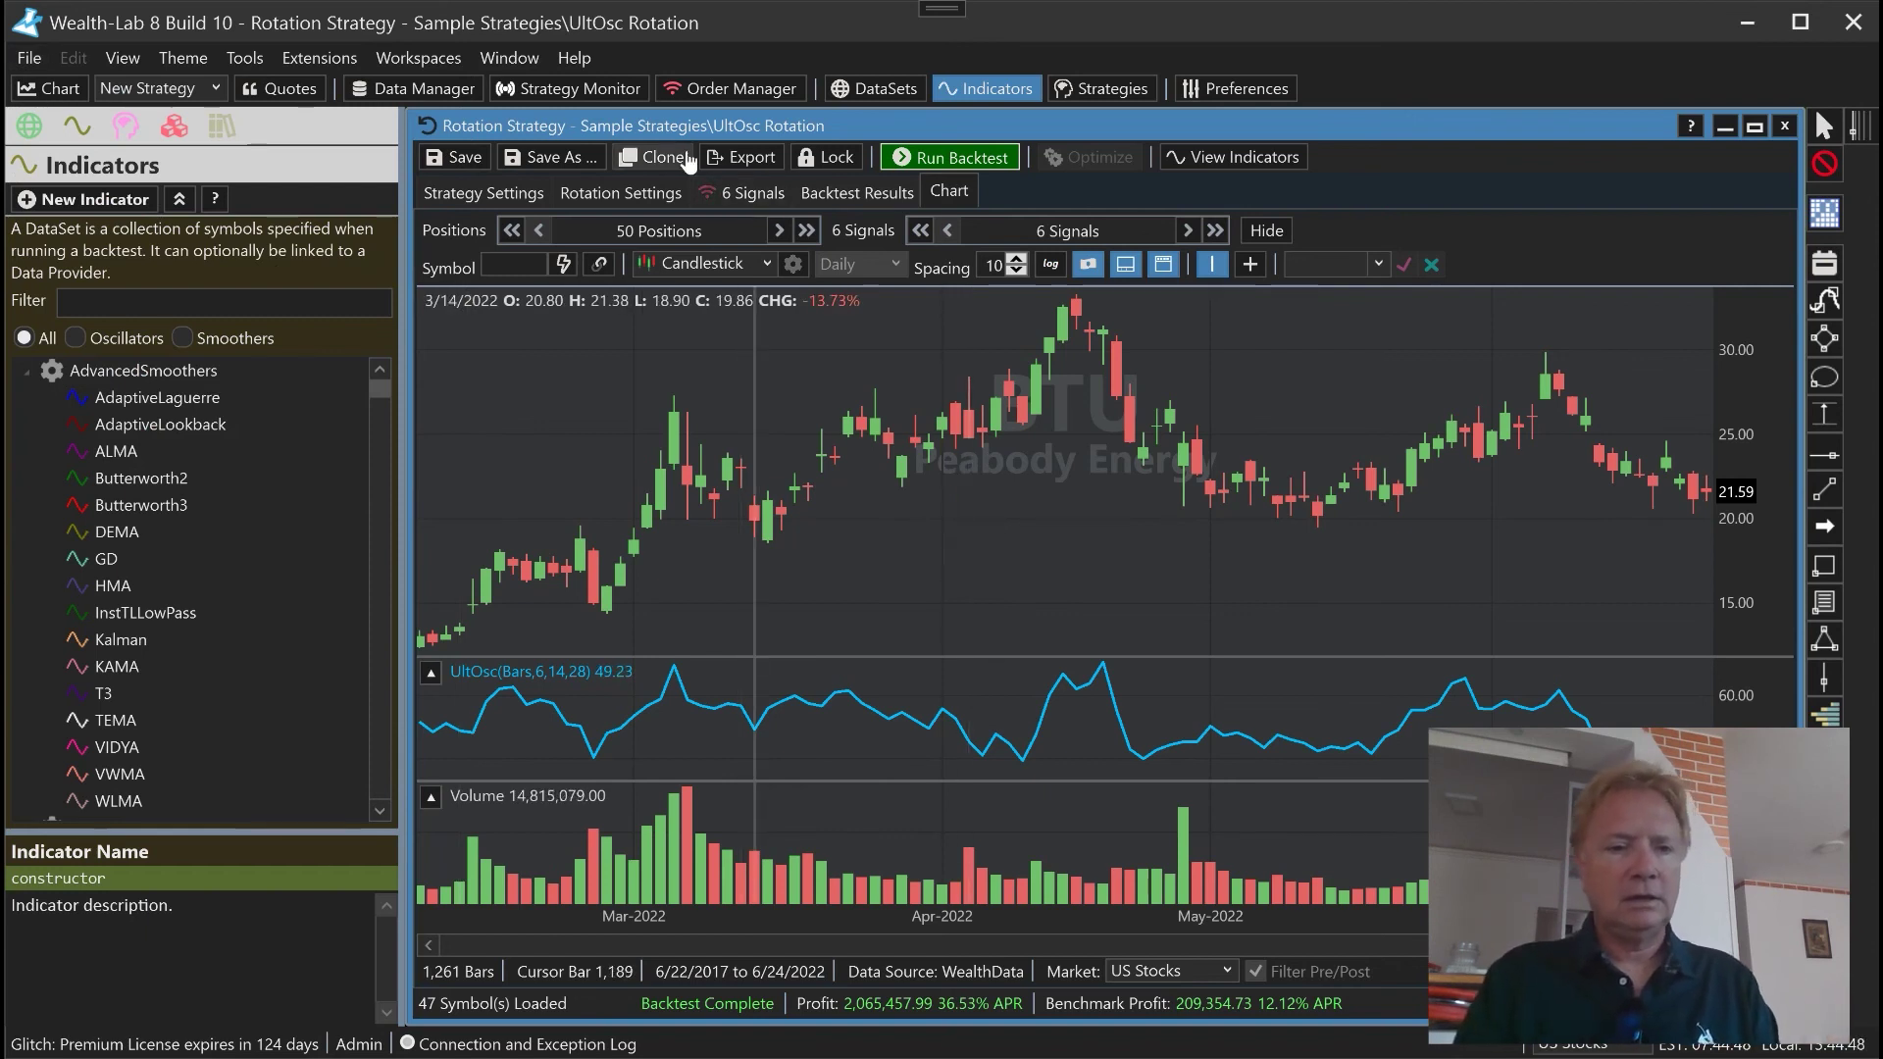
Open the Data Manager's historical providers and show the provider-specific settings for Coinbase
left_click(457, 93)
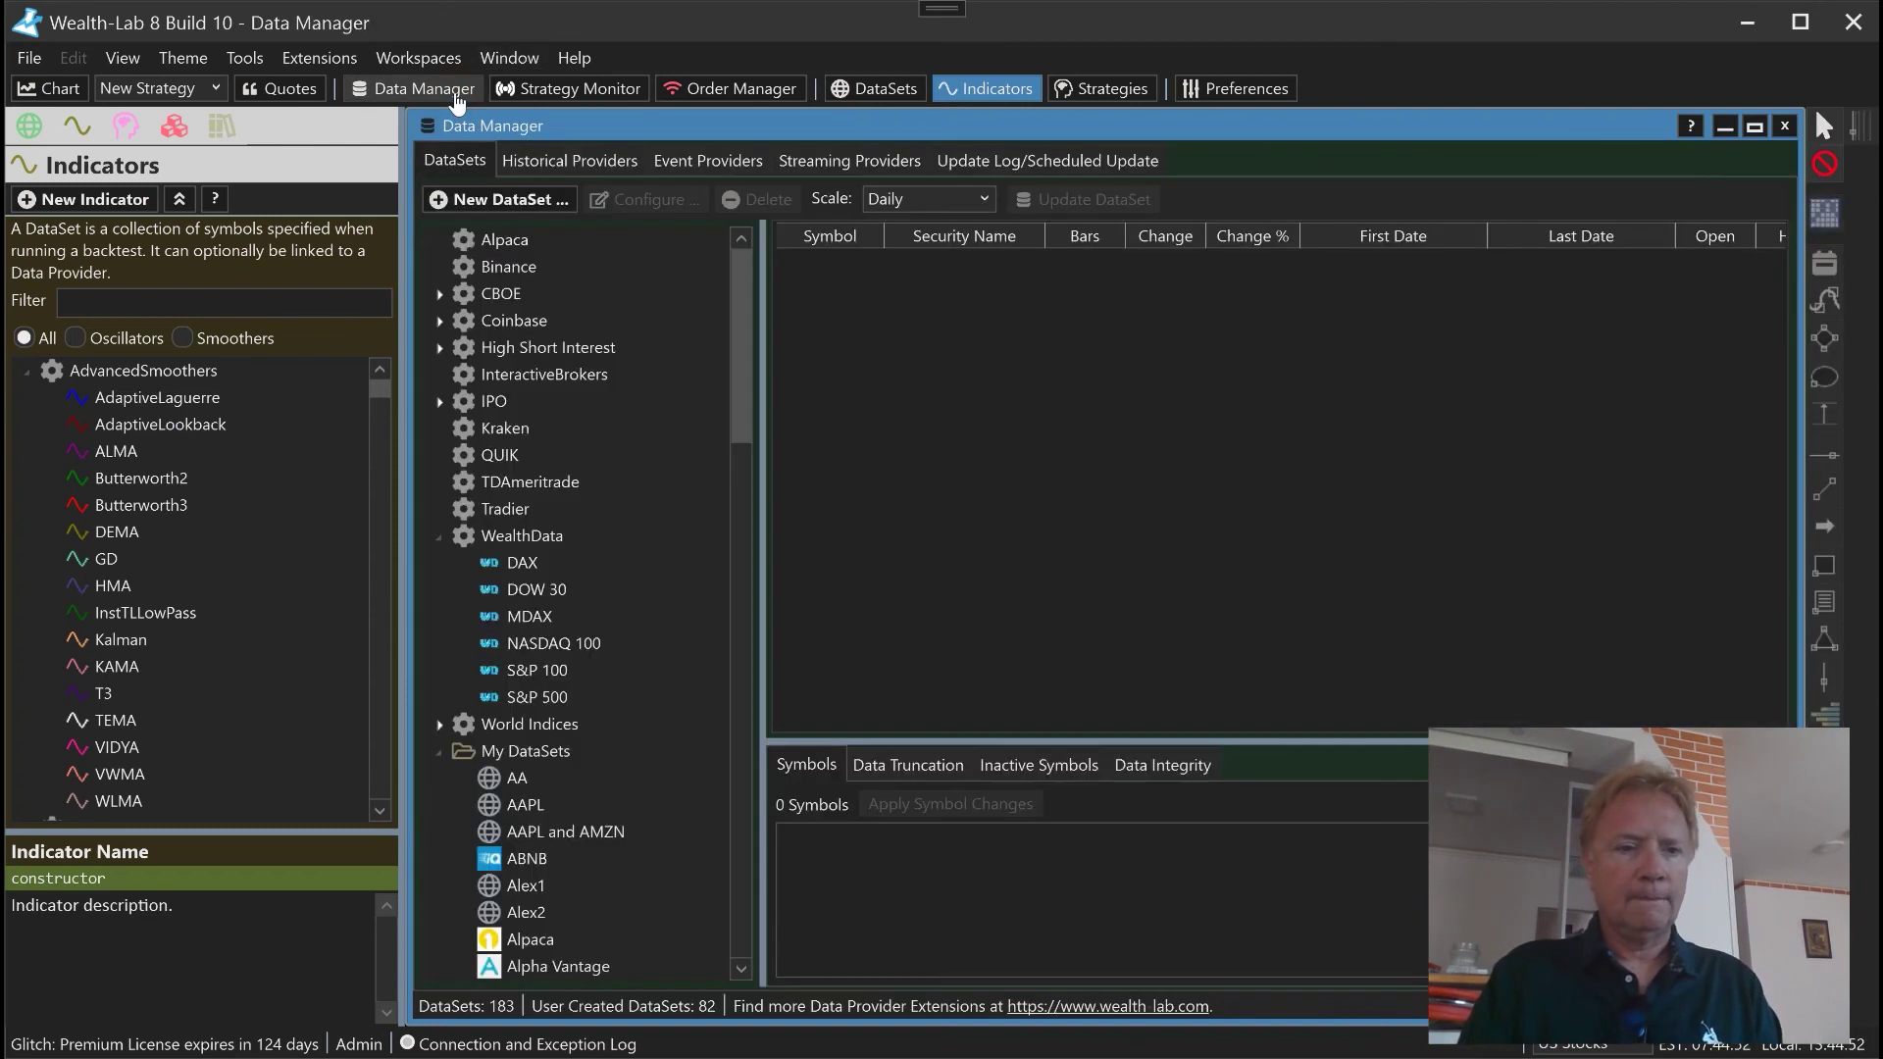
left_click(602, 162)
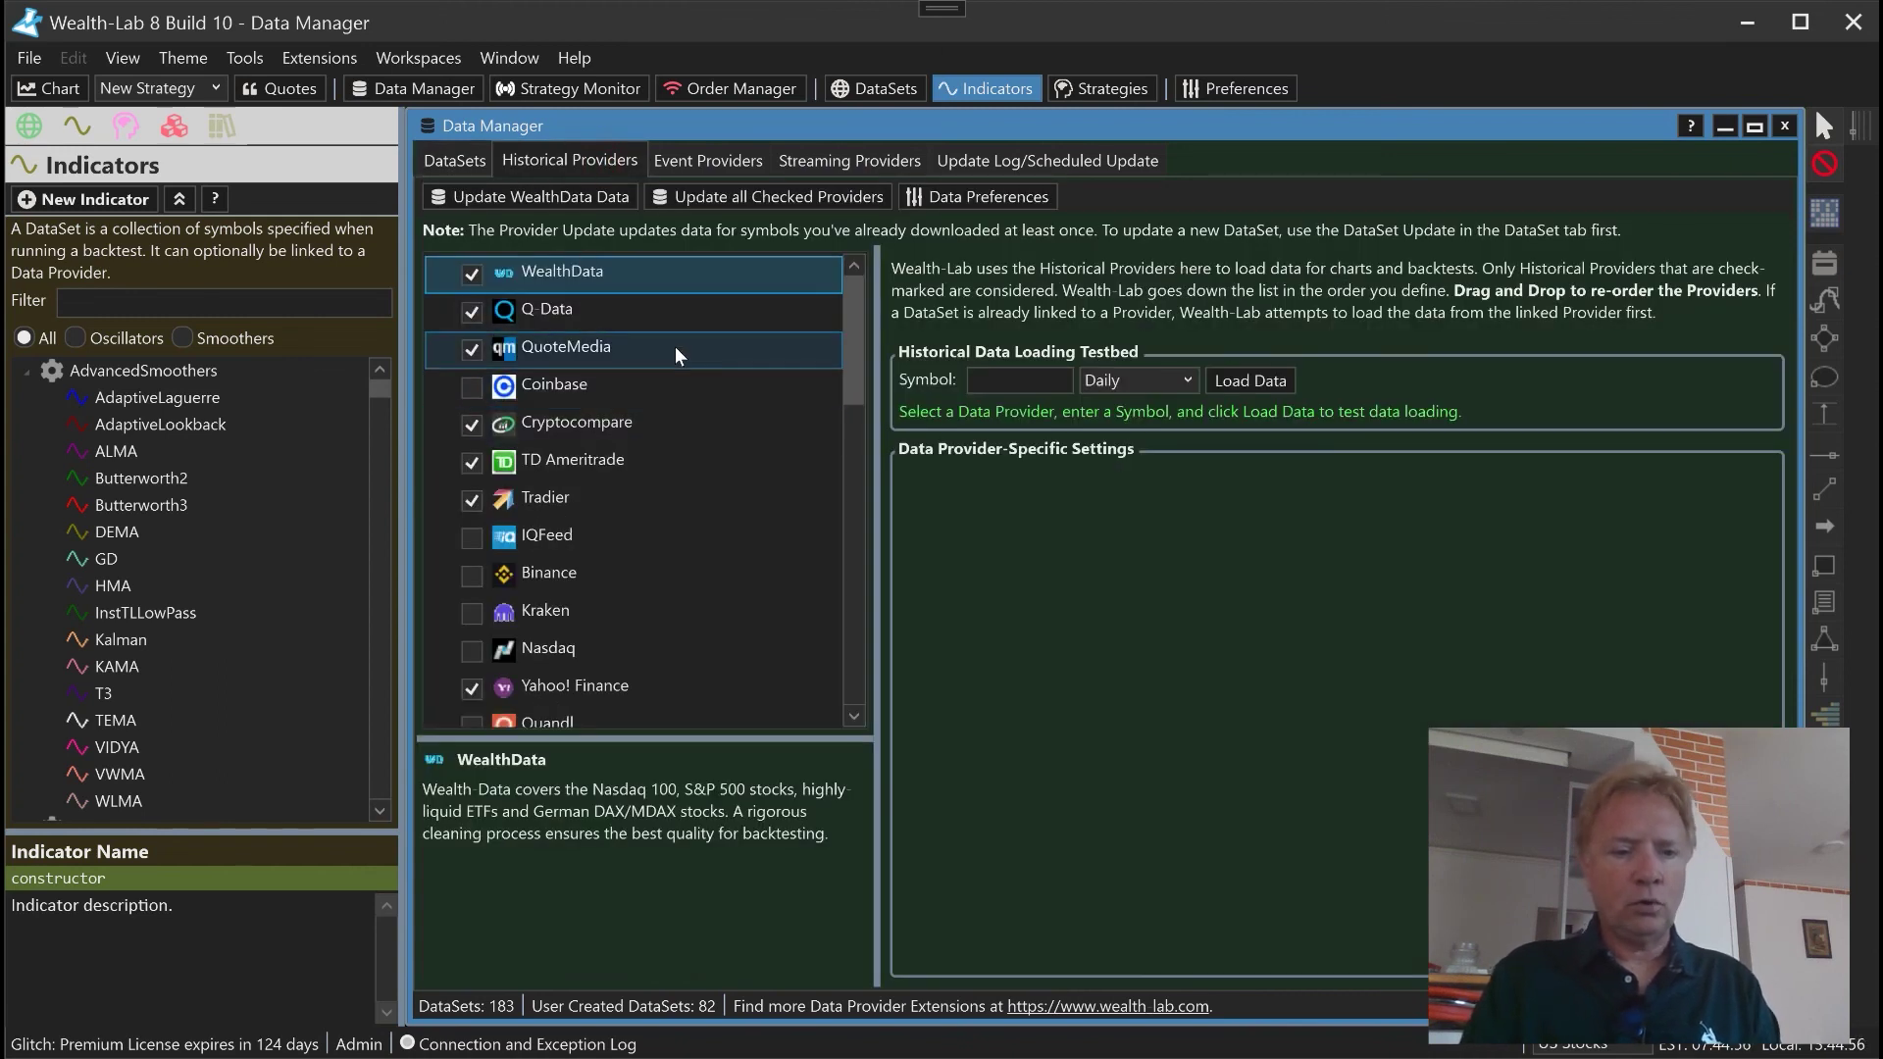
left_click(789, 386)
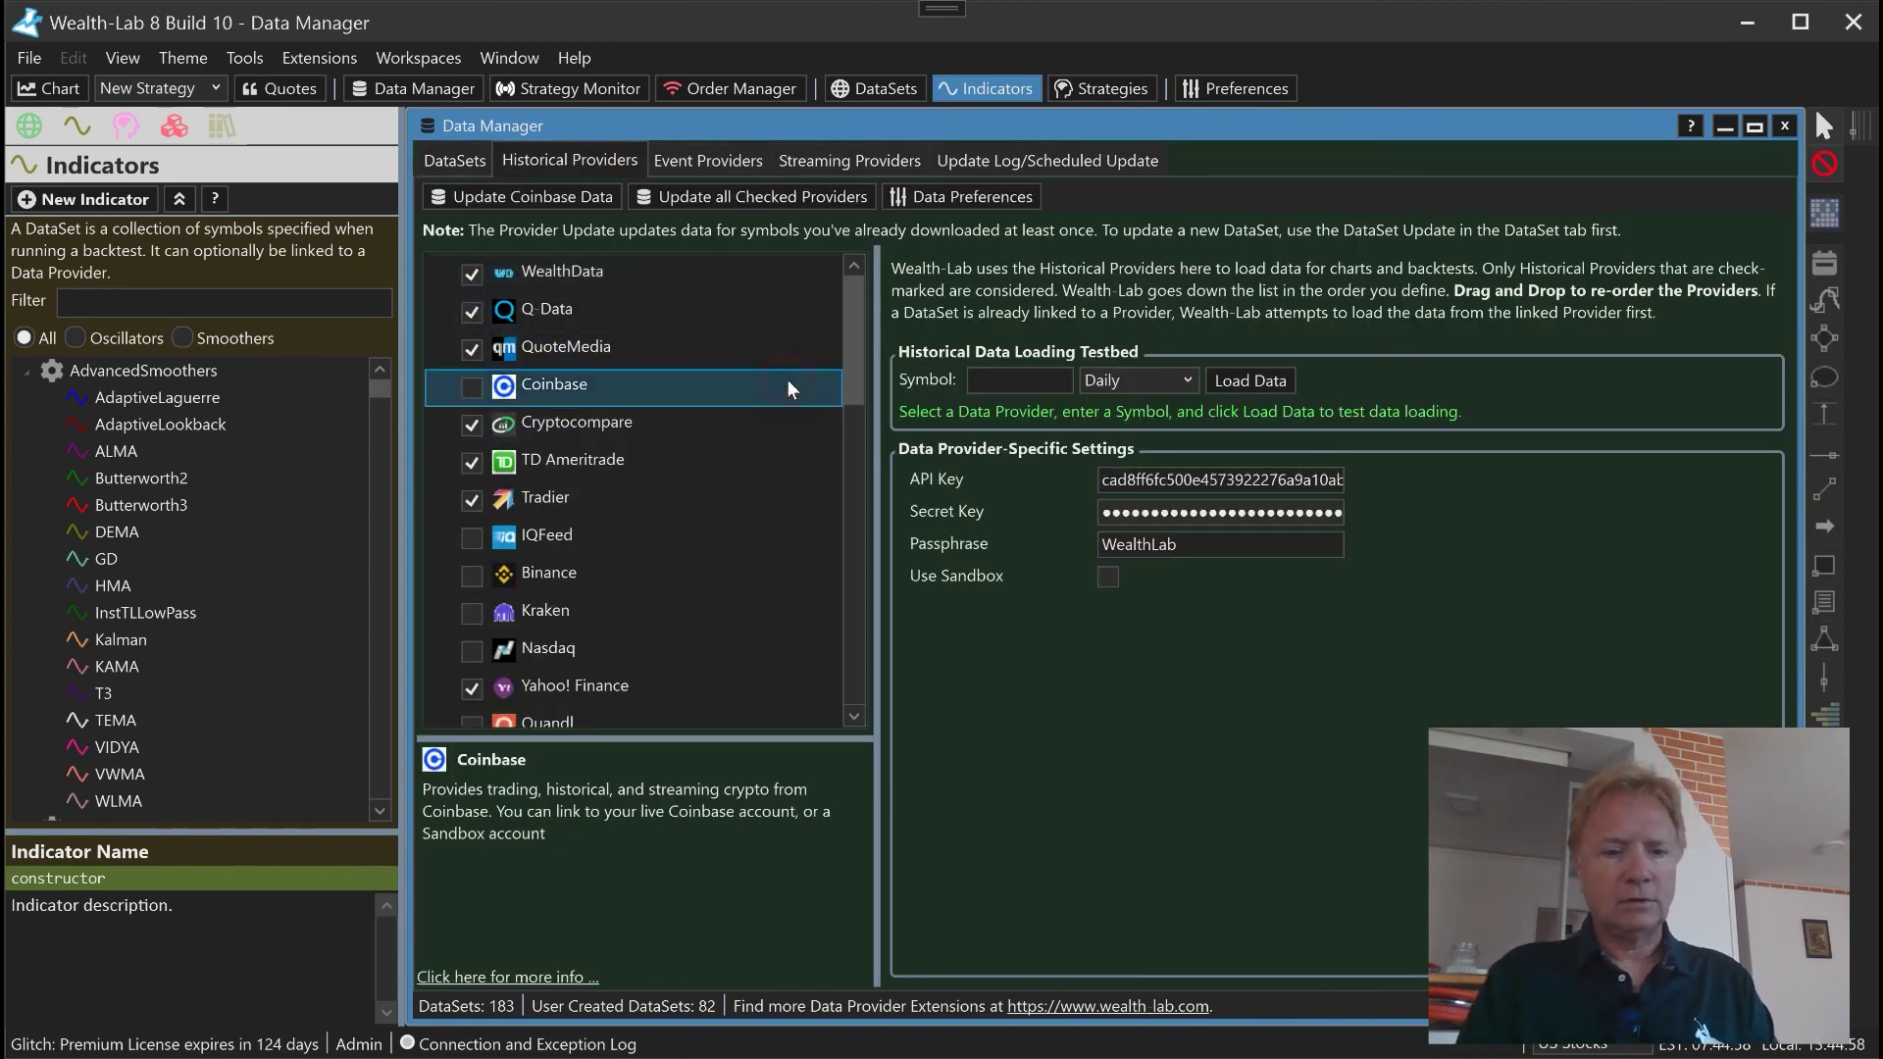